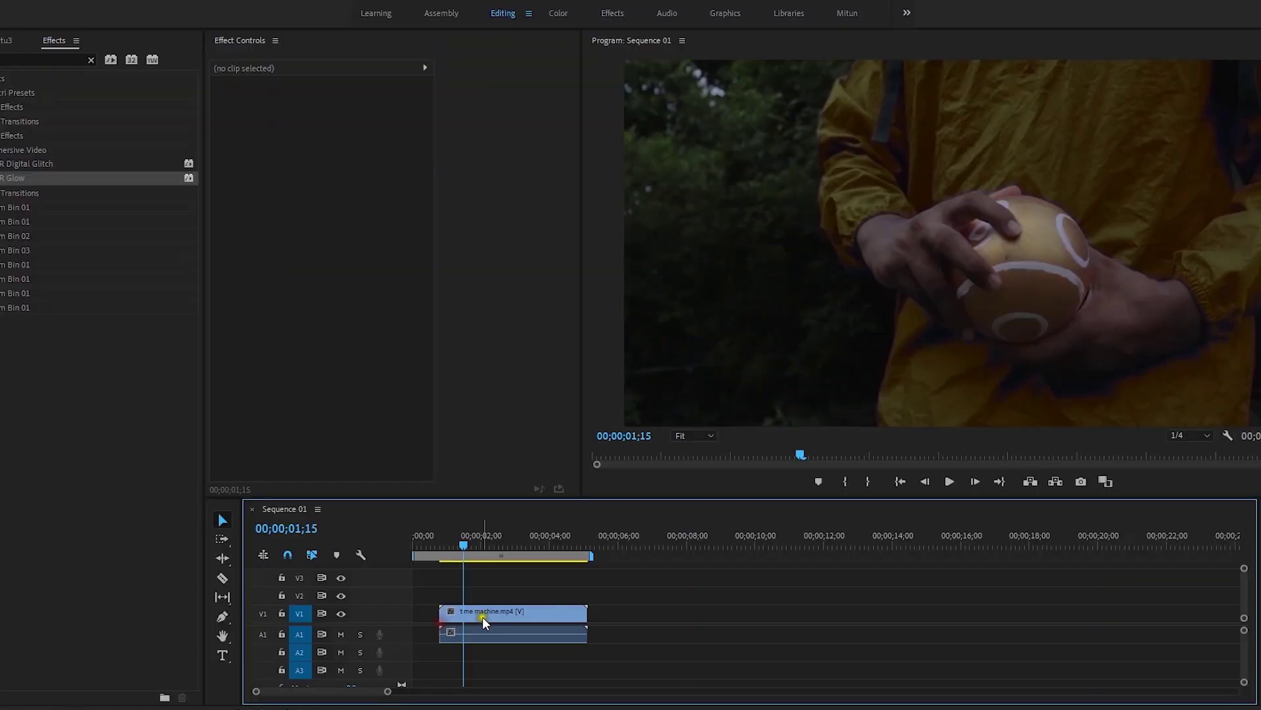
# Step: Slide the time machine clips left so they begin at 00;00 of Sequence 01
pyautogui.moveTo(482, 618); pyautogui.dragTo(430, 642)
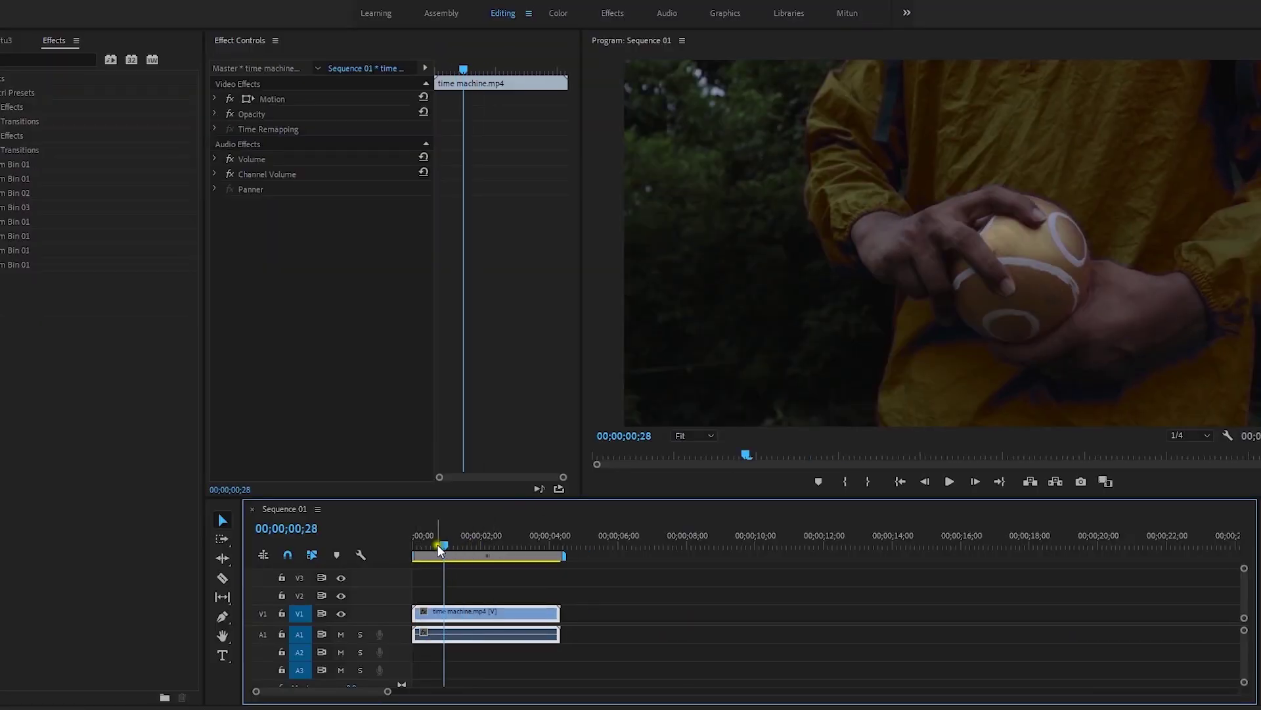
# Step: Duplicate the time machine clip onto V2 and expand the copy's Opacity settings at 00;00
pyautogui.moveTo(437, 545); pyautogui.dragTo(431, 545)
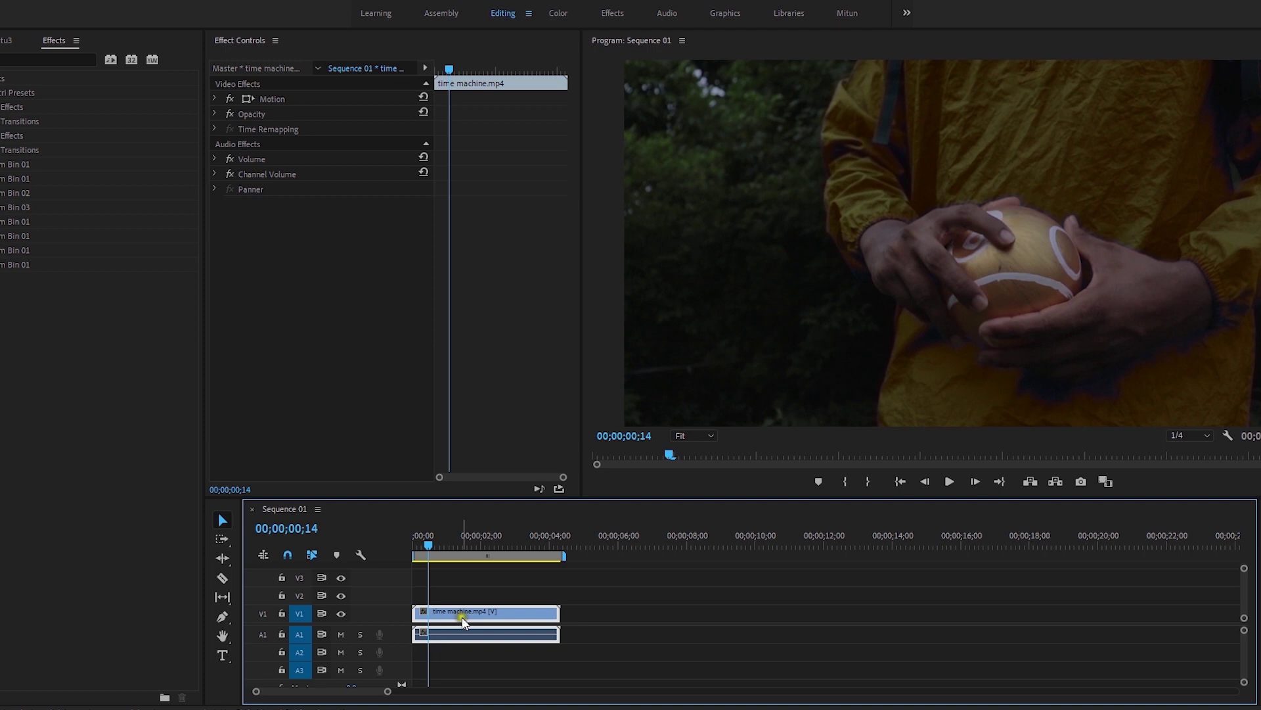
pyautogui.moveTo(469, 614); pyautogui.dragTo(468, 596)
pyautogui.click(538, 595)
pyautogui.click(536, 611)
pyautogui.moveTo(437, 545); pyautogui.dragTo(416, 550)
pyautogui.click(494, 595)
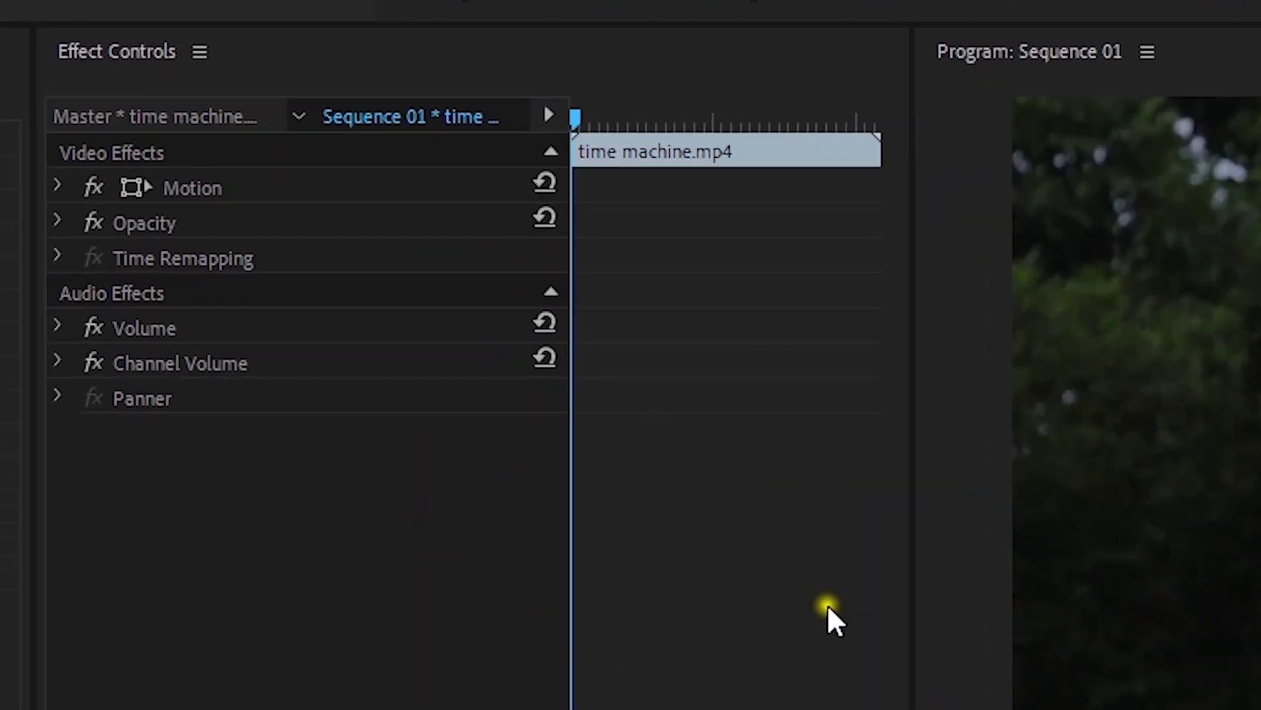
pyautogui.click(57, 221)
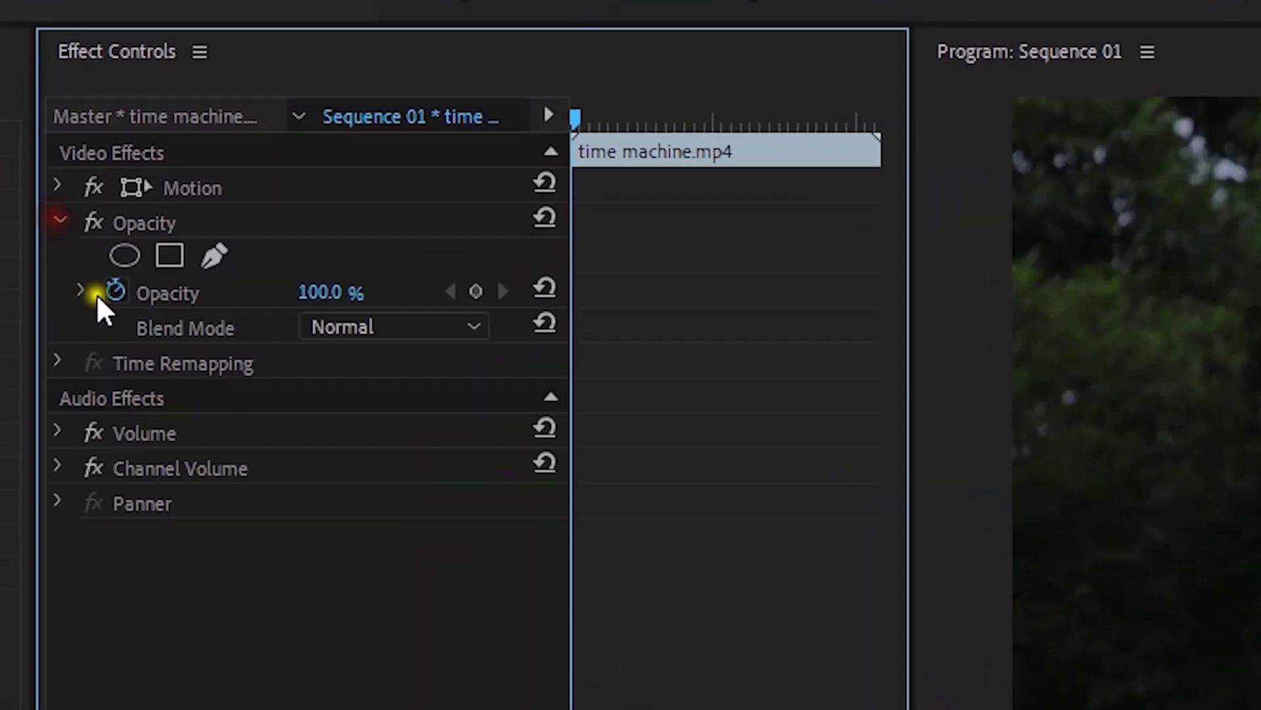
# Step: Draw a closed pen mask around the ball in the hands and reshape its right side
pyautogui.click(211, 258)
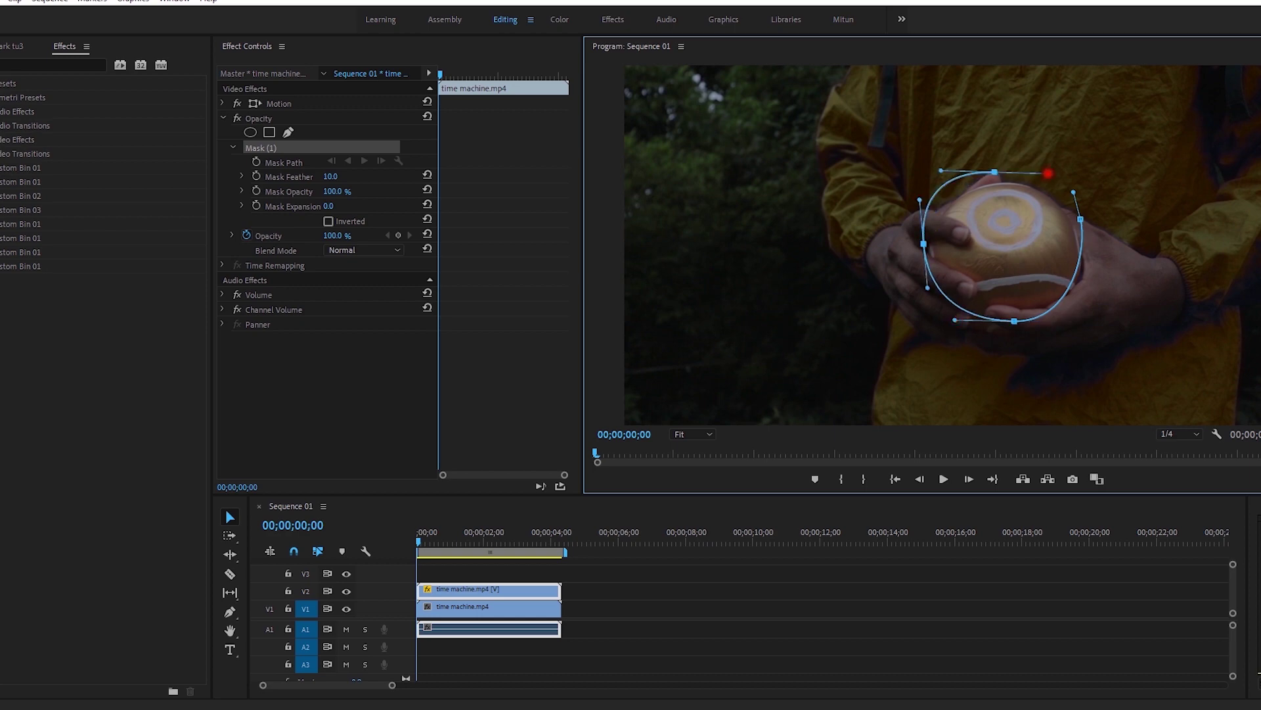
pyautogui.click(1080, 220)
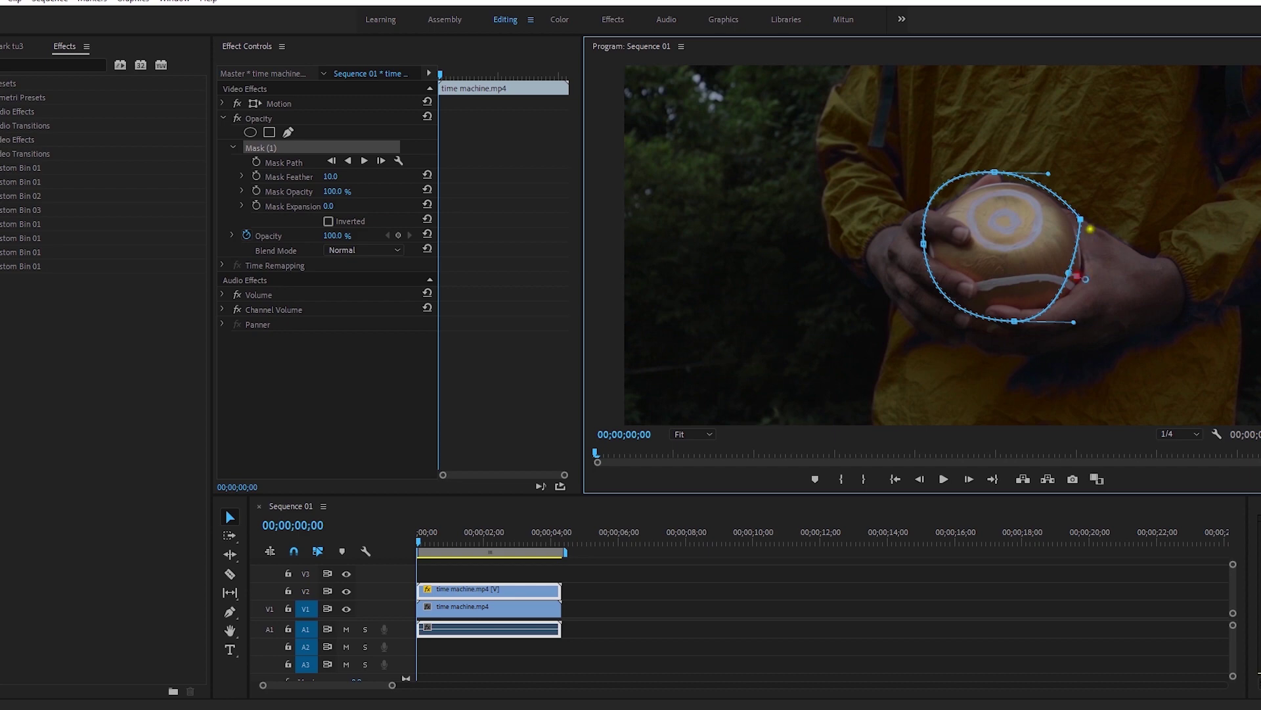
pyautogui.moveTo(1081, 218); pyautogui.dragTo(1087, 220)
pyautogui.moveTo(1076, 324); pyautogui.dragTo(1093, 321)
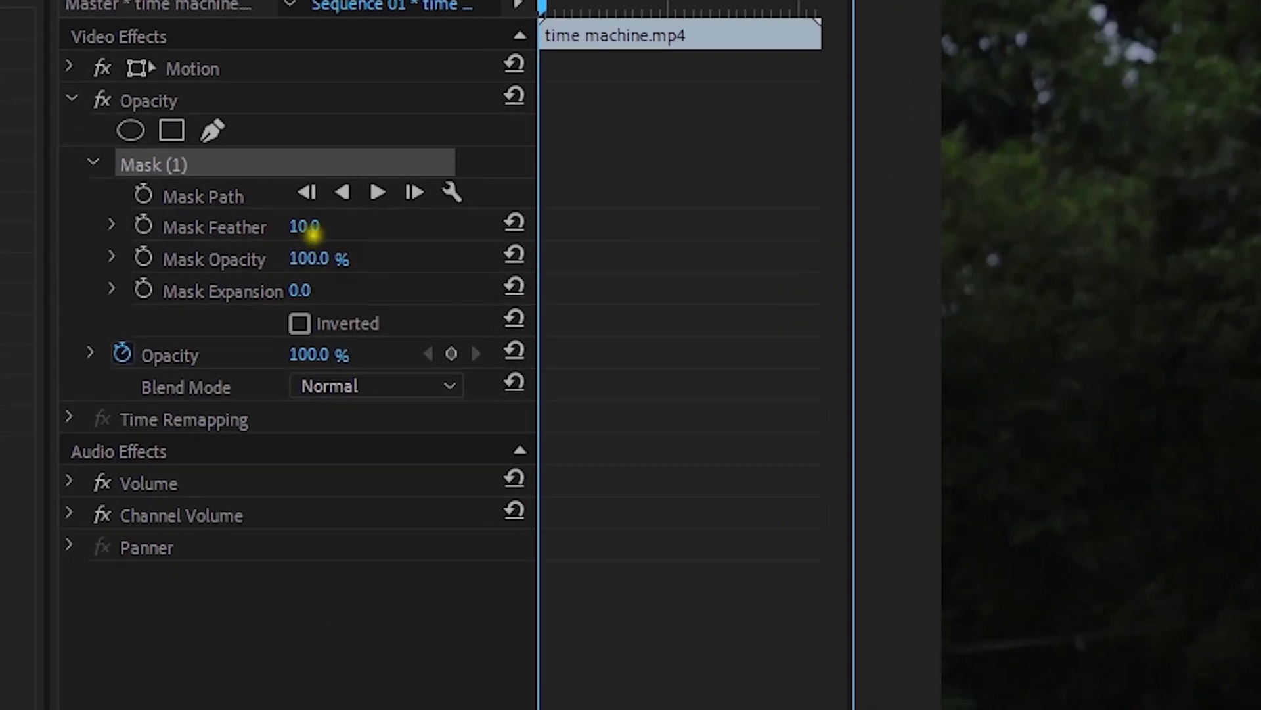
# Step: Feather the ball mask to 134 and drag its points outward to enclose the whole ball
pyautogui.moveTo(333, 178); pyautogui.dragTo(353, 177)
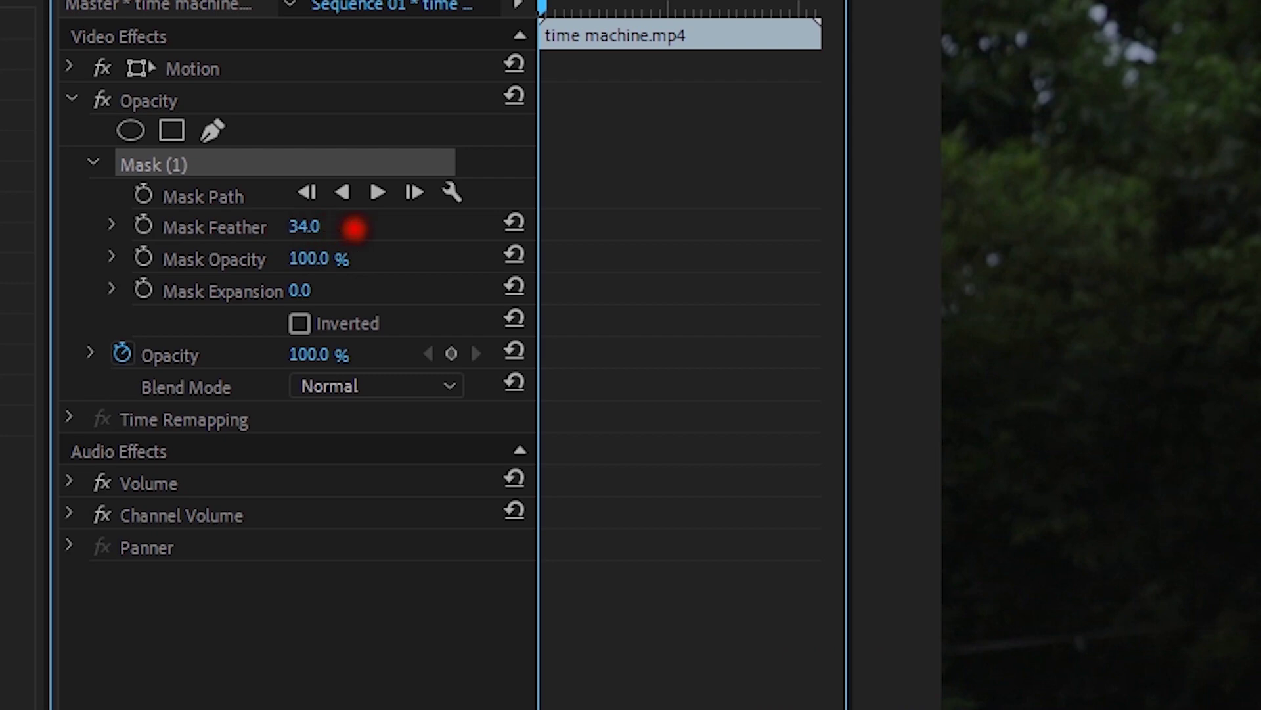
pyautogui.moveTo(429, 227); pyautogui.dragTo(630, 228)
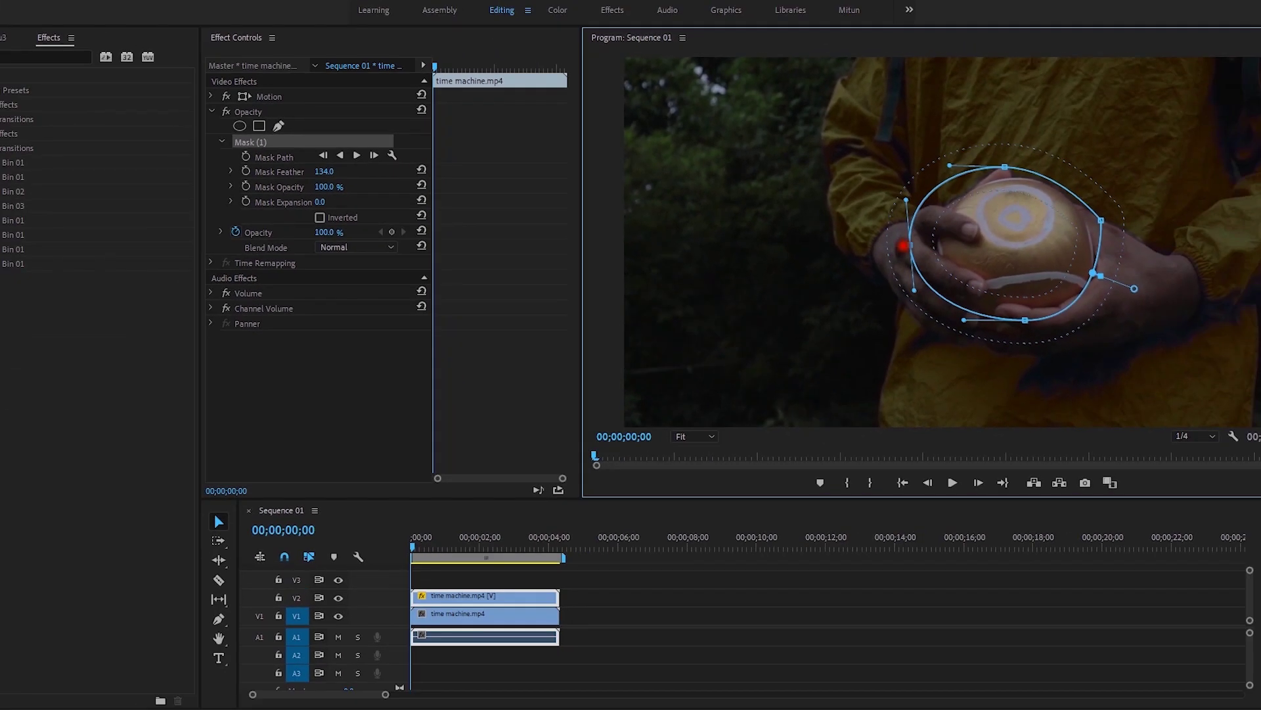
pyautogui.moveTo(903, 246); pyautogui.dragTo(895, 245)
pyautogui.moveTo(1005, 167); pyautogui.dragTo(1000, 142)
pyautogui.moveTo(1100, 220); pyautogui.dragTo(1119, 215)
pyautogui.moveTo(1024, 322); pyautogui.dragTo(1034, 350)
pyautogui.moveTo(998, 143); pyautogui.dragTo(1016, 138)
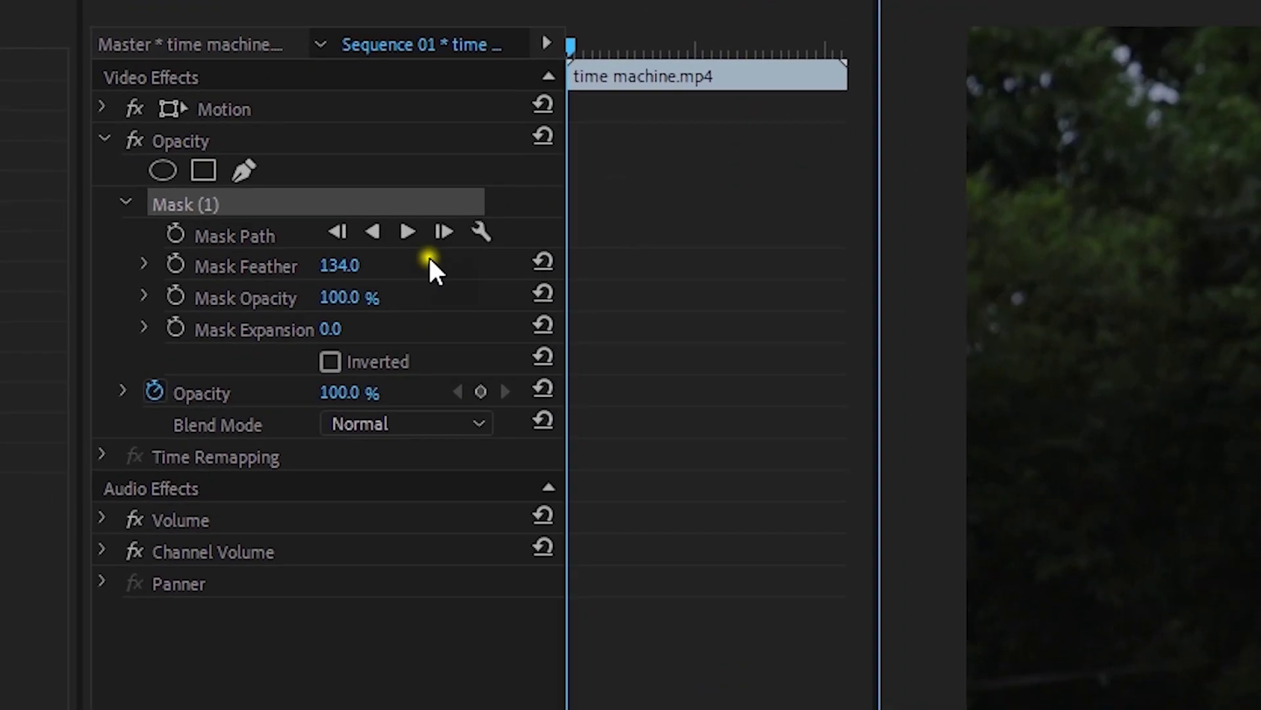
# Step: Track Mask (1) forward through the clip and scrub back to review the result
pyautogui.click(389, 201)
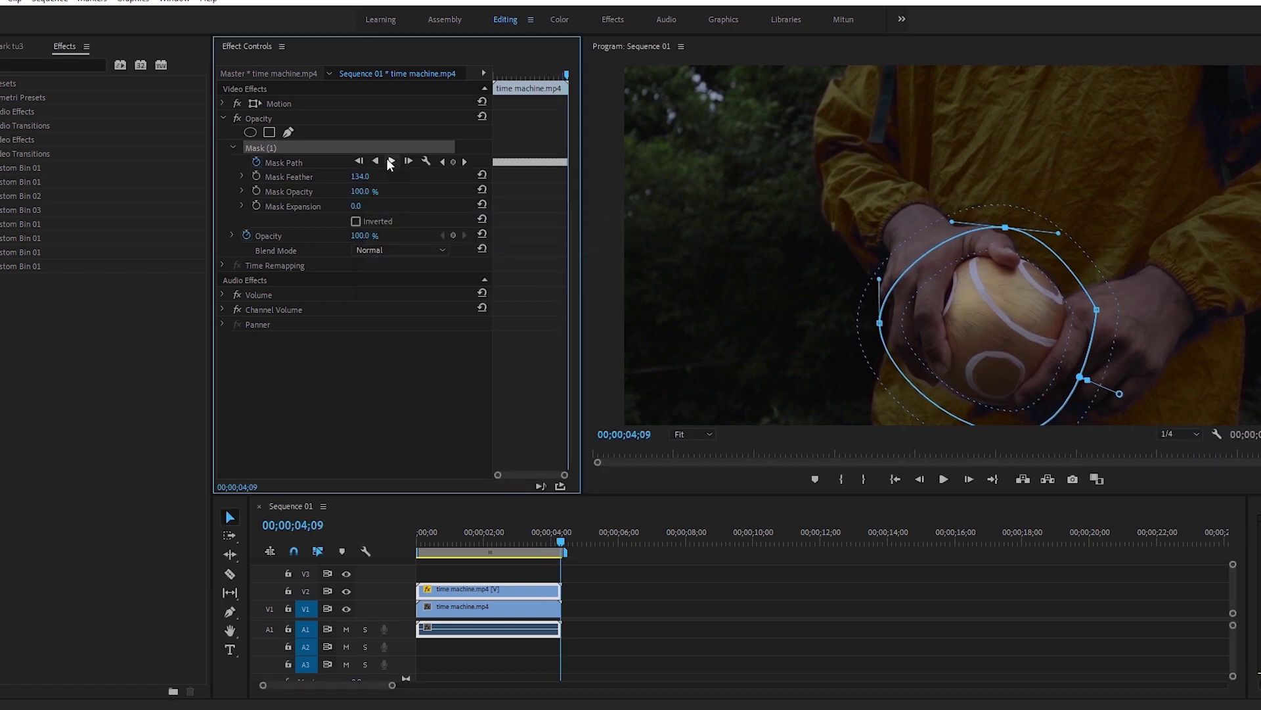
pyautogui.moveTo(566, 546); pyautogui.dragTo(503, 577)
pyautogui.click(531, 595)
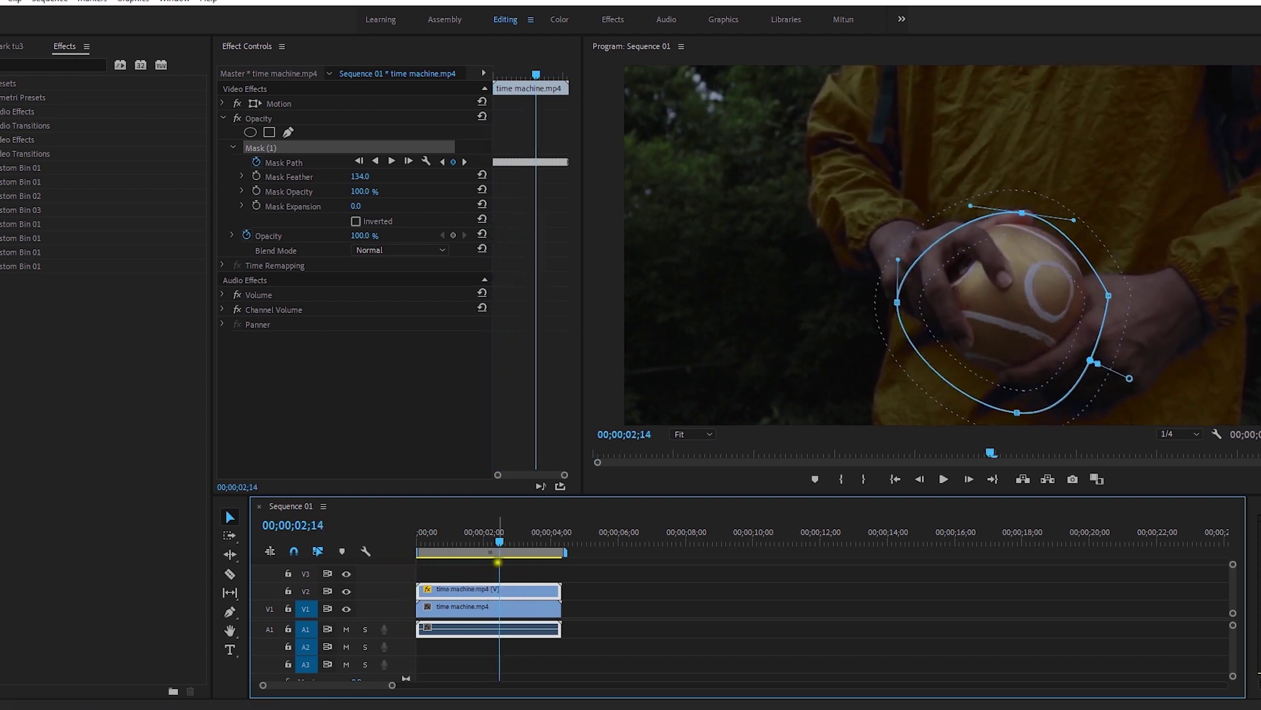
# Step: Search for 'tint' and apply the Tint effect to the V2 clip
pyautogui.click(61, 66)
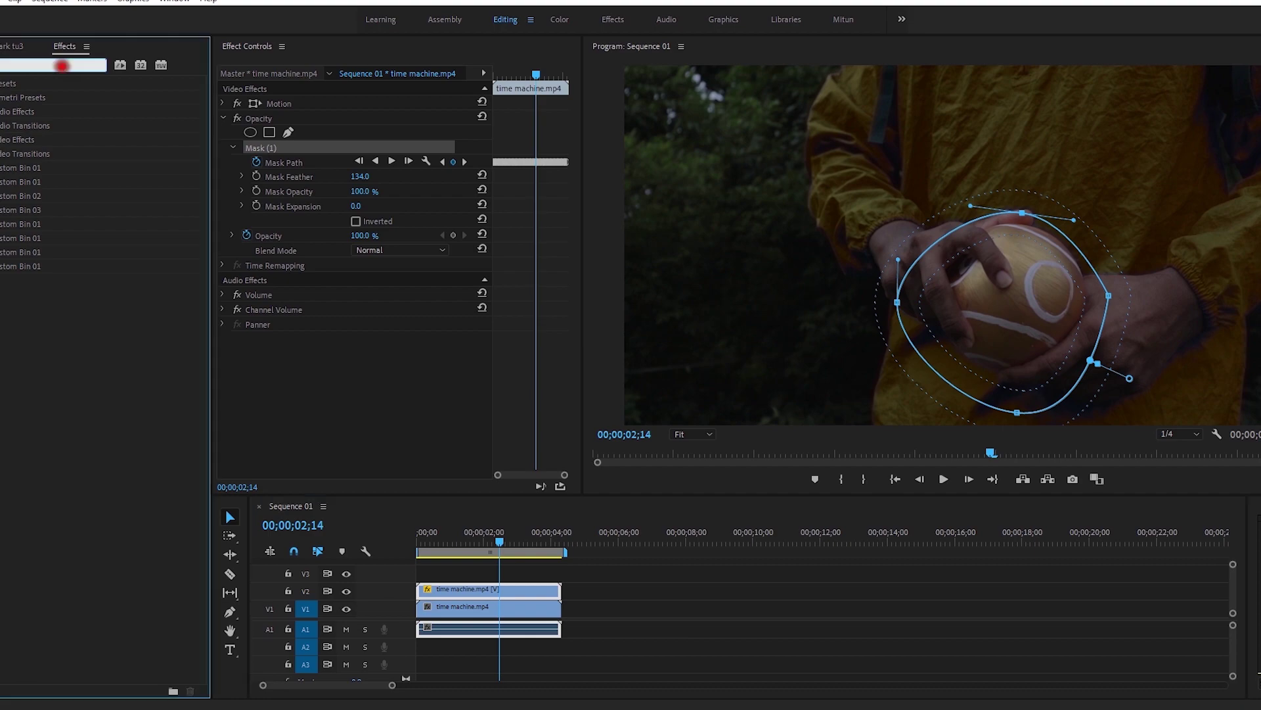
pyautogui.write('tint')
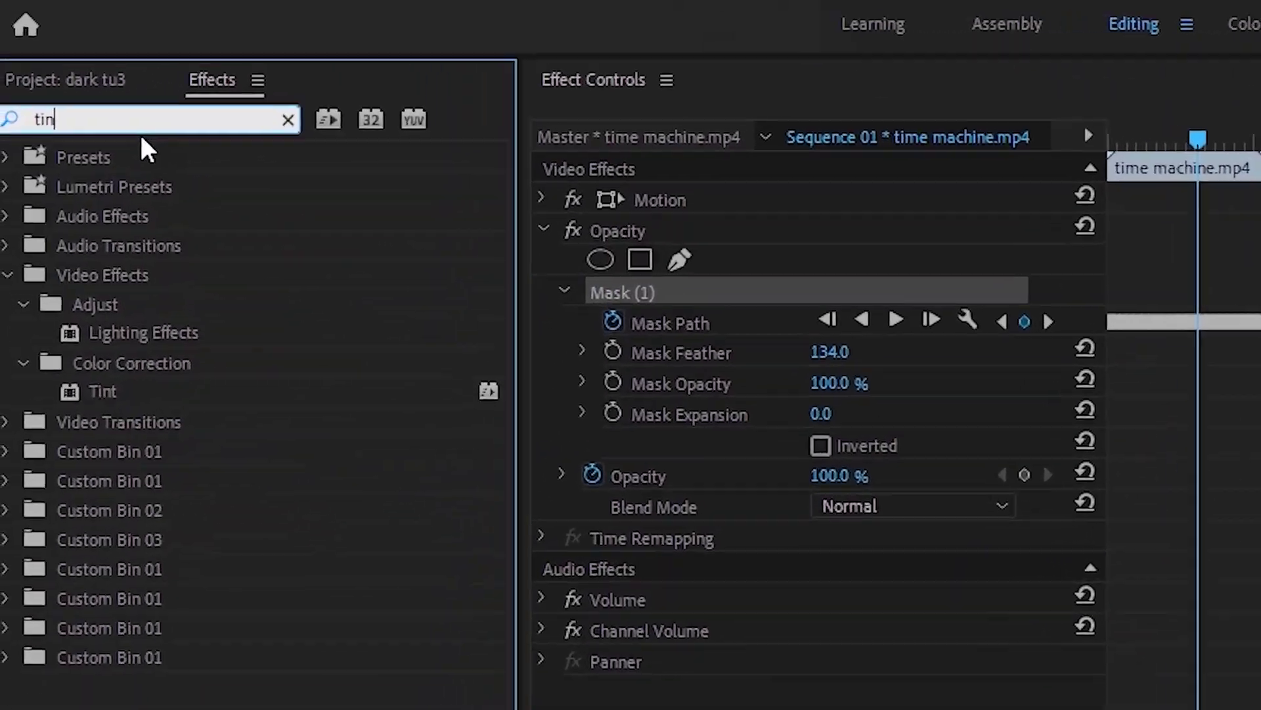
pyautogui.click(124, 392)
pyautogui.moveTo(131, 389); pyautogui.dragTo(464, 599)
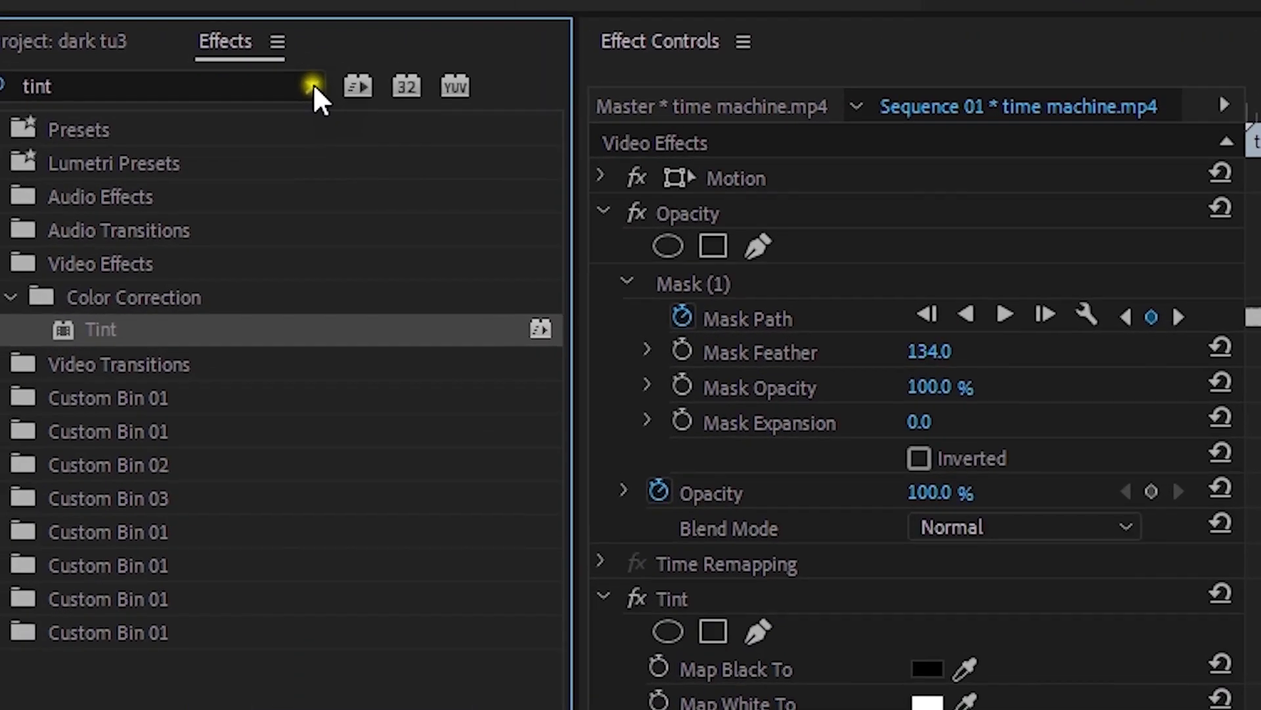
# Step: Search for 'leve' and apply Levels to the same clip, Black Input Level 16
pyautogui.click(76, 52)
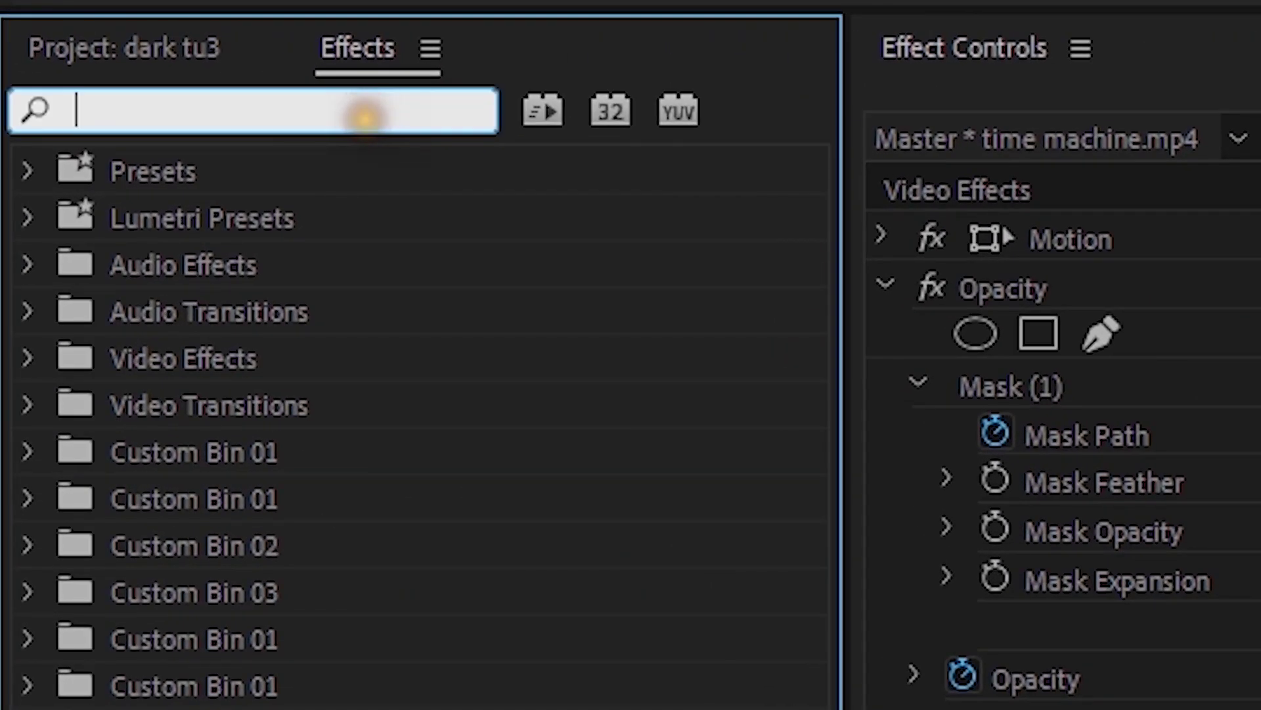
pyautogui.write('l')
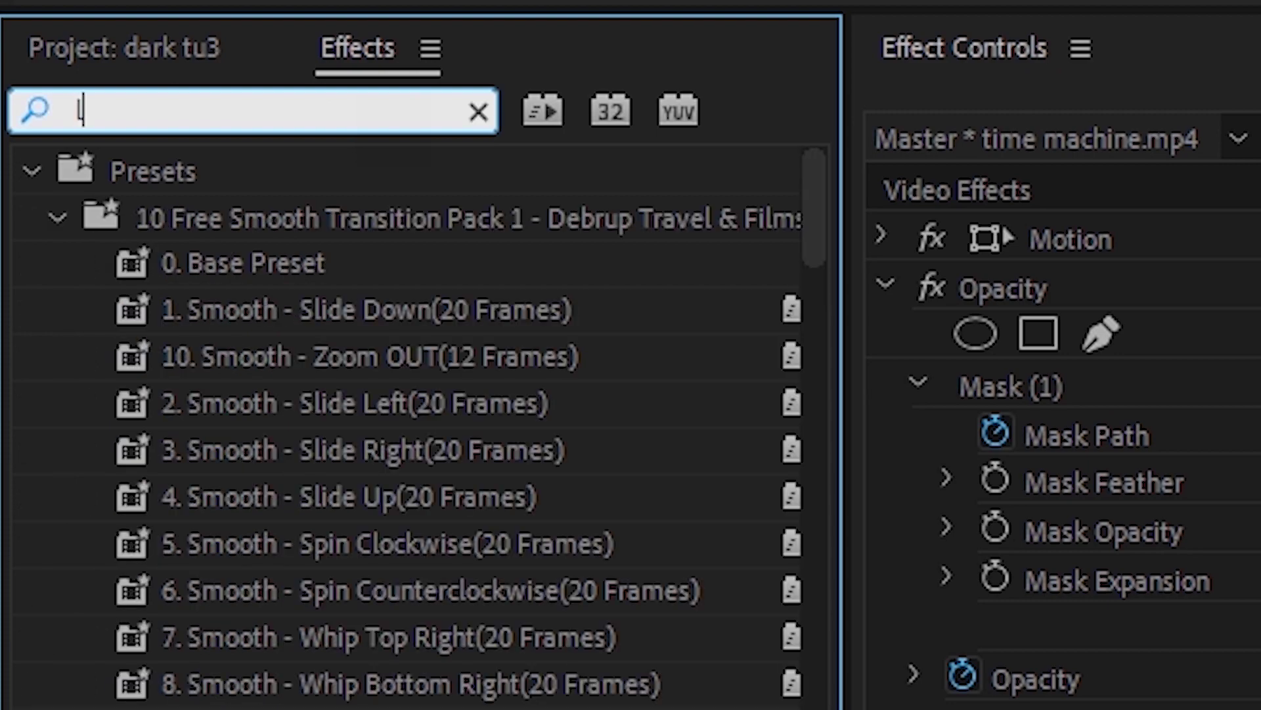
pyautogui.write('eve')
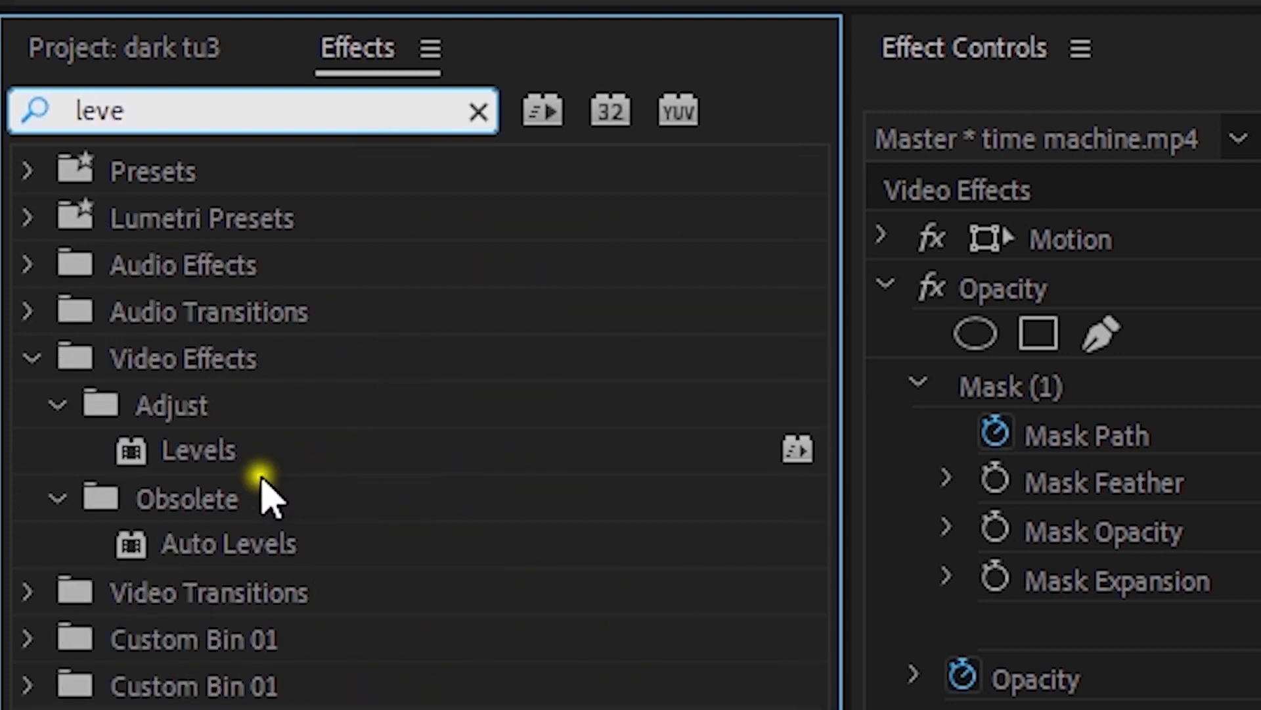
pyautogui.click(198, 447)
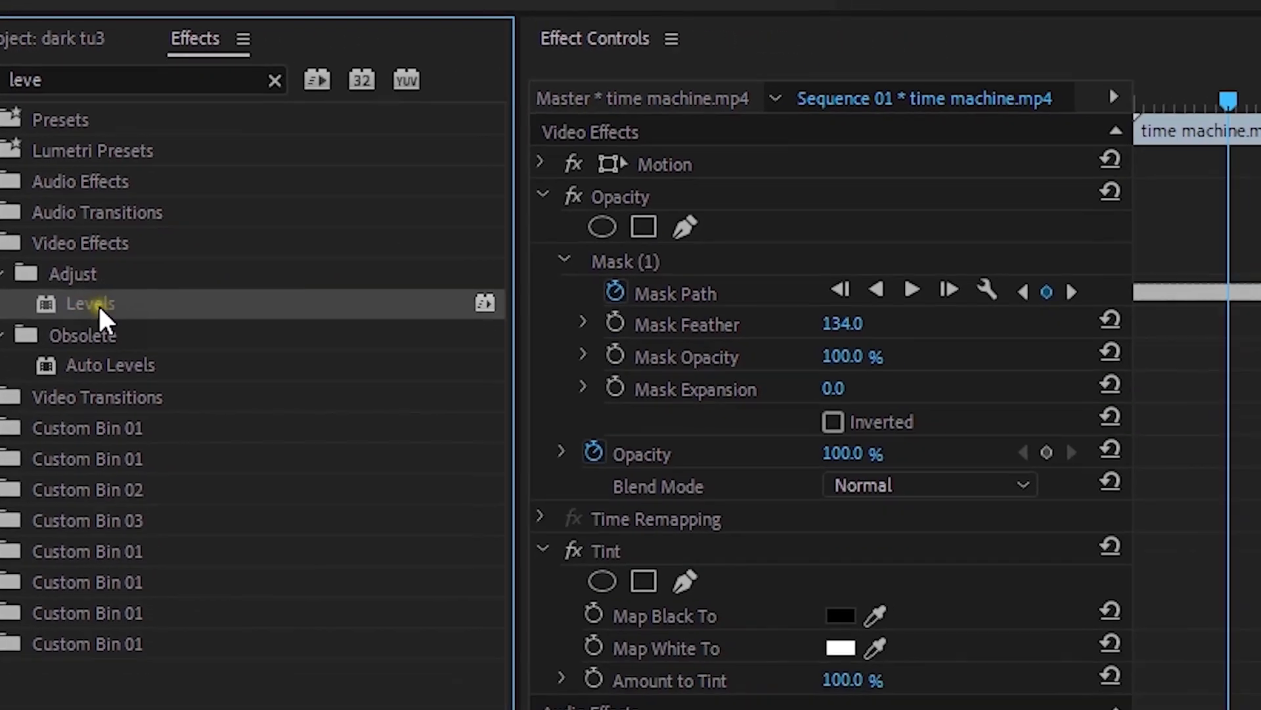
pyautogui.moveTo(207, 451)
pyautogui.mouseDown()
pyautogui.moveTo(269, 452)
pyautogui.moveTo(575, 525)
pyautogui.moveTo(544, 597)
pyautogui.mouseUp()
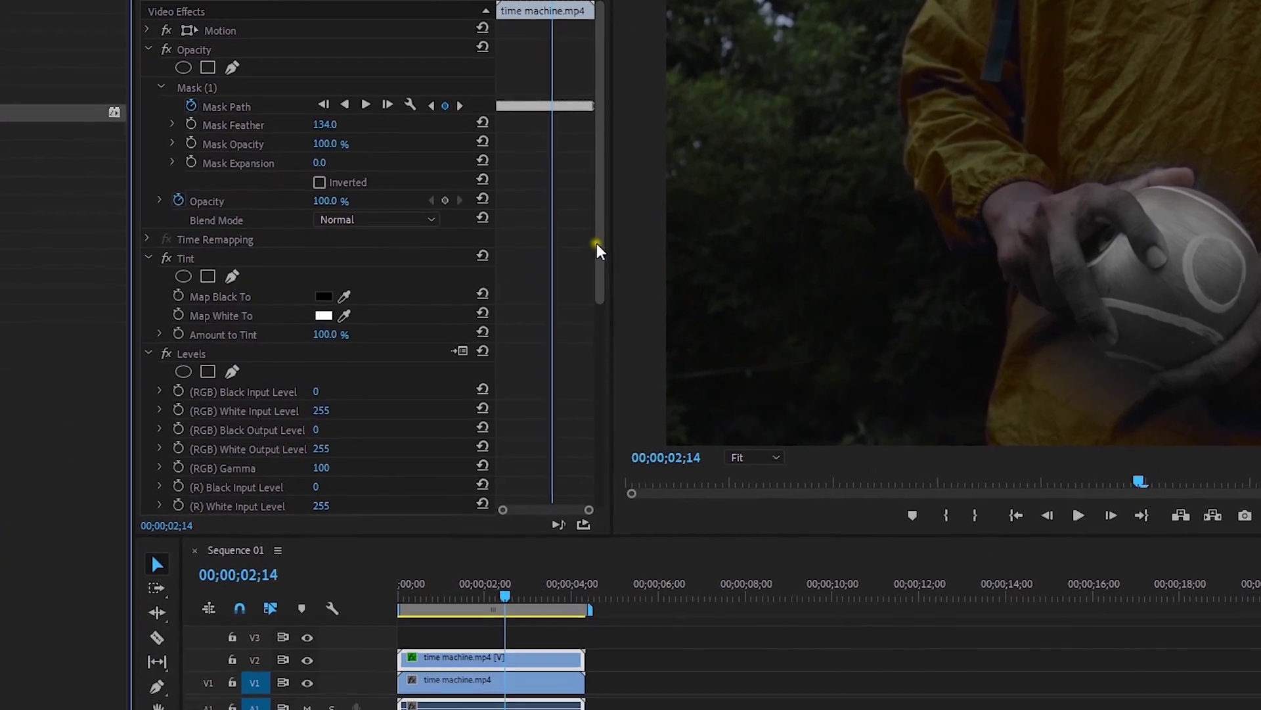
pyautogui.moveTo(597, 243); pyautogui.dragTo(603, 363)
# Step: Scrub the Levels RGB inputs to black 29 and white 83, then clear the effects search
pyautogui.click(394, 122)
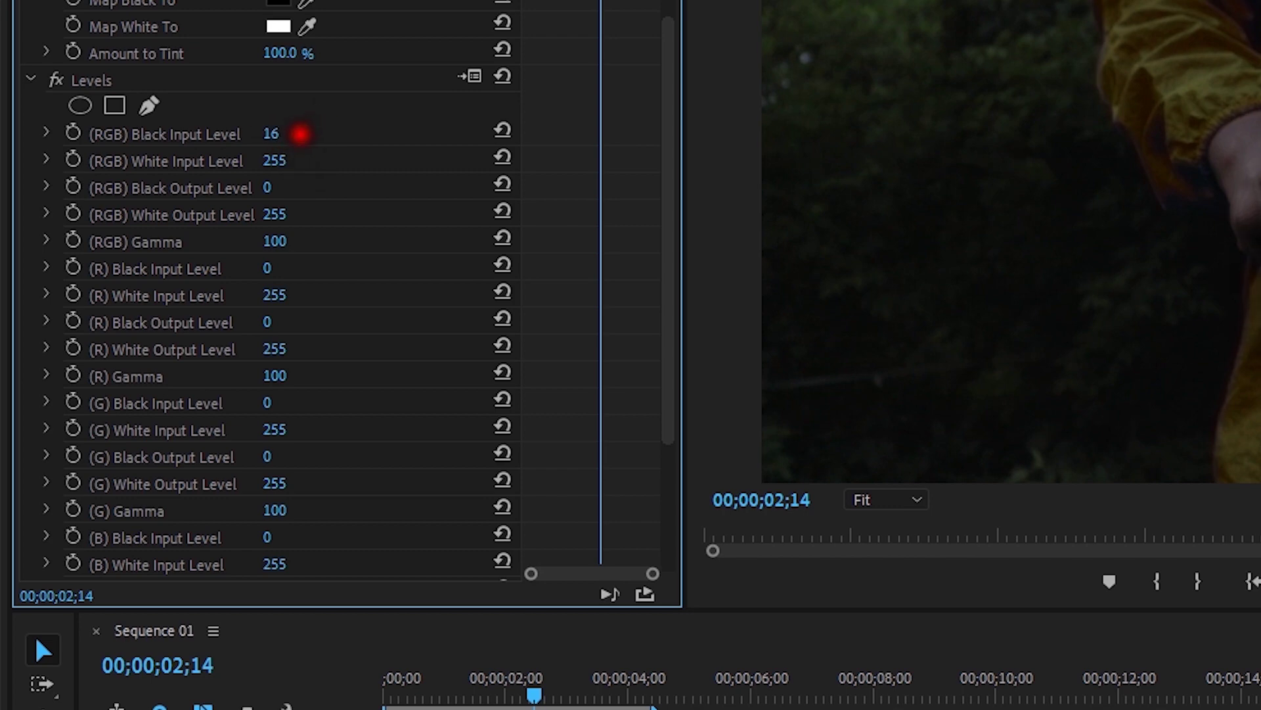
pyautogui.moveTo(287, 172); pyautogui.dragTo(152, 175)
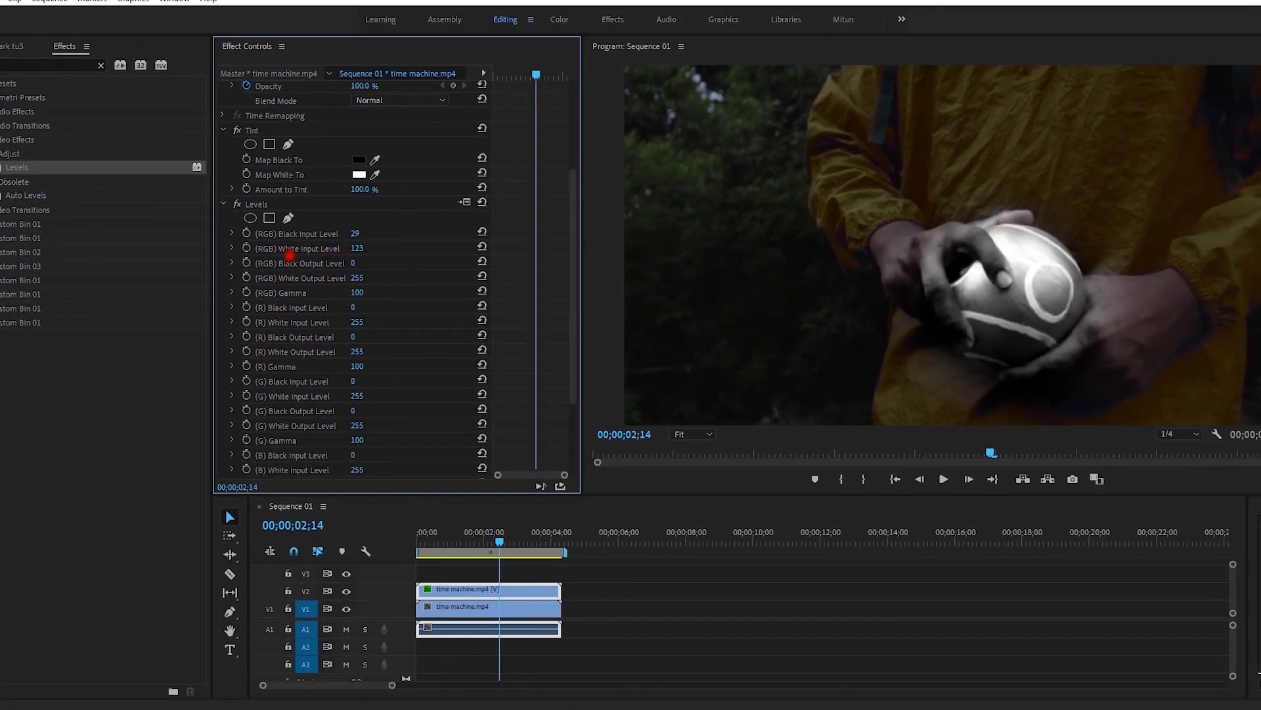
pyautogui.moveTo(289, 257)
pyautogui.mouseDown()
pyautogui.moveTo(375, 260)
pyautogui.moveTo(287, 264)
pyautogui.mouseUp()
pyautogui.moveTo(367, 247)
pyautogui.mouseDown()
pyautogui.moveTo(413, 247)
pyautogui.moveTo(309, 254)
pyautogui.moveTo(355, 235)
pyautogui.moveTo(320, 227)
pyautogui.moveTo(394, 243)
pyautogui.moveTo(375, 240)
pyautogui.mouseUp()
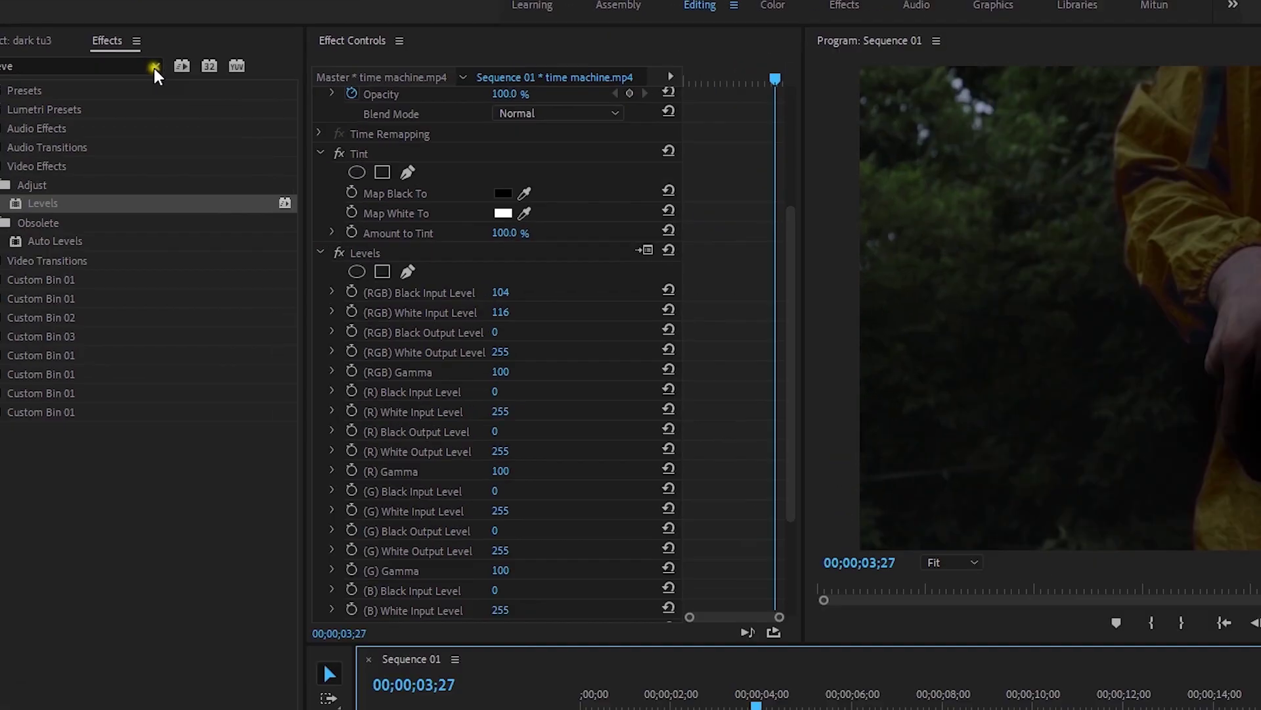
pyautogui.click(100, 65)
# Step: Search for 'vr glo' and apply VR Glow to the light clip on V2
pyautogui.click(327, 75)
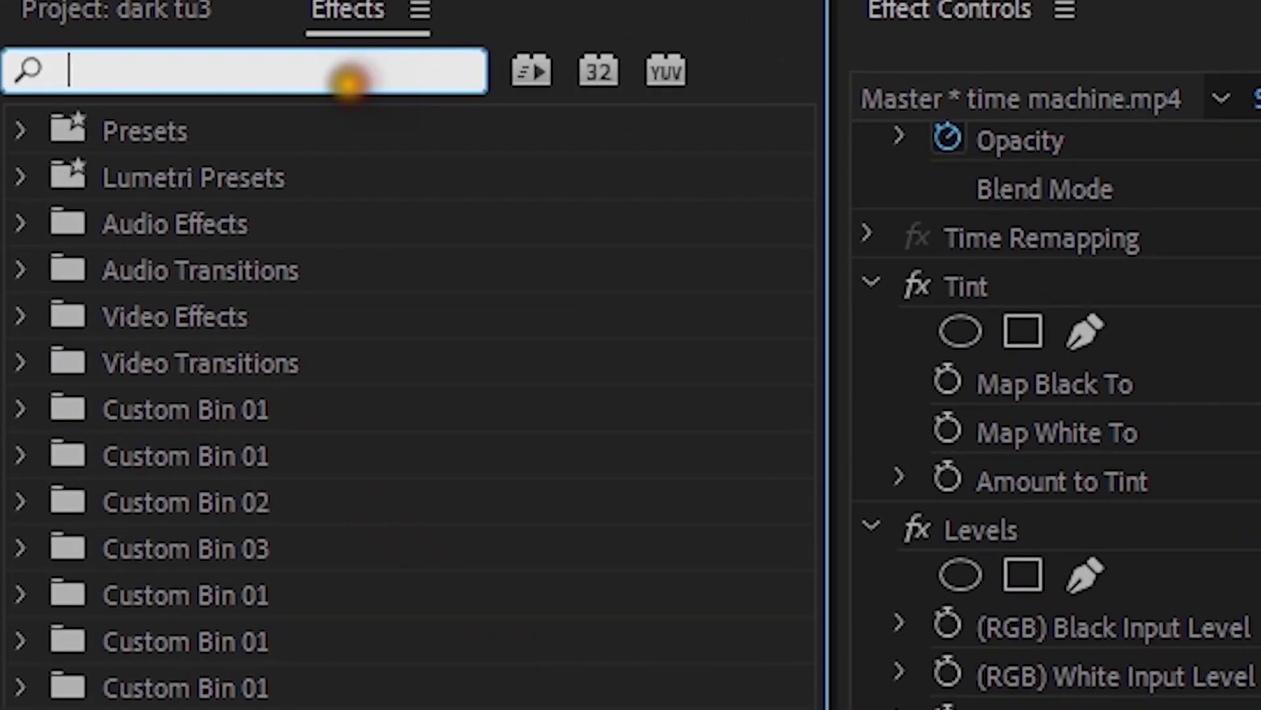
pyautogui.write('vr glo')
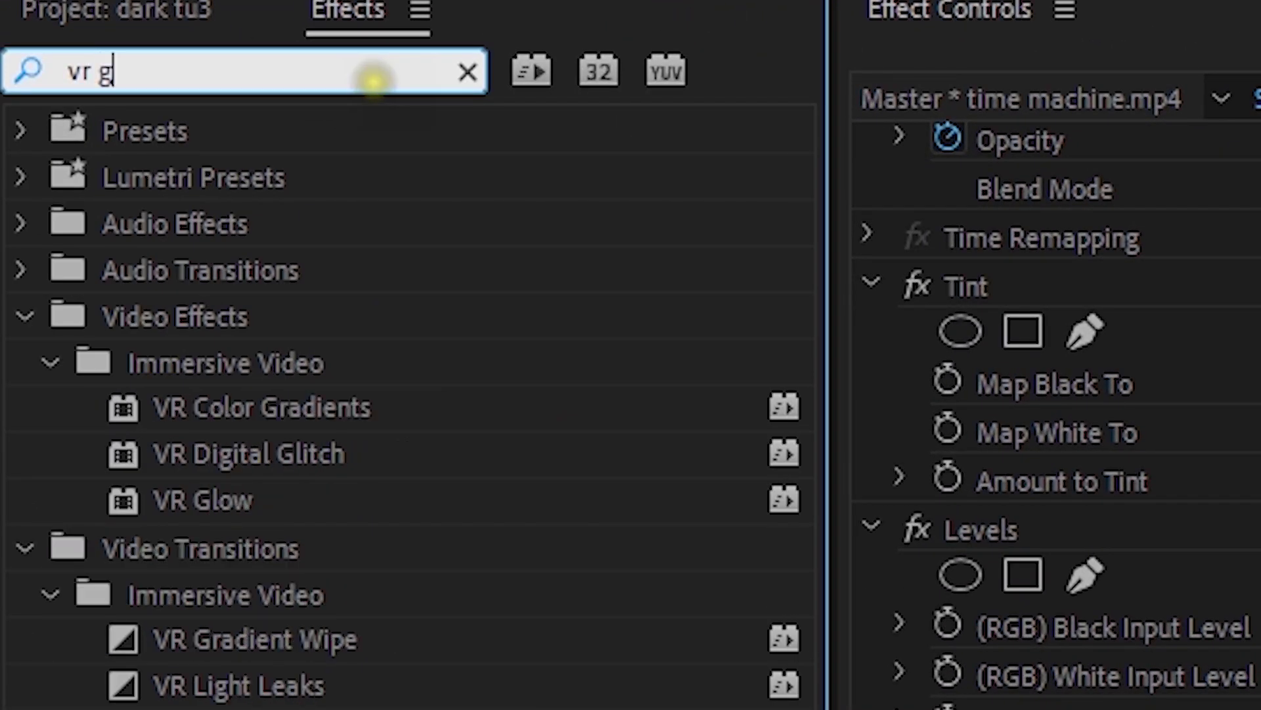
pyautogui.click(207, 397)
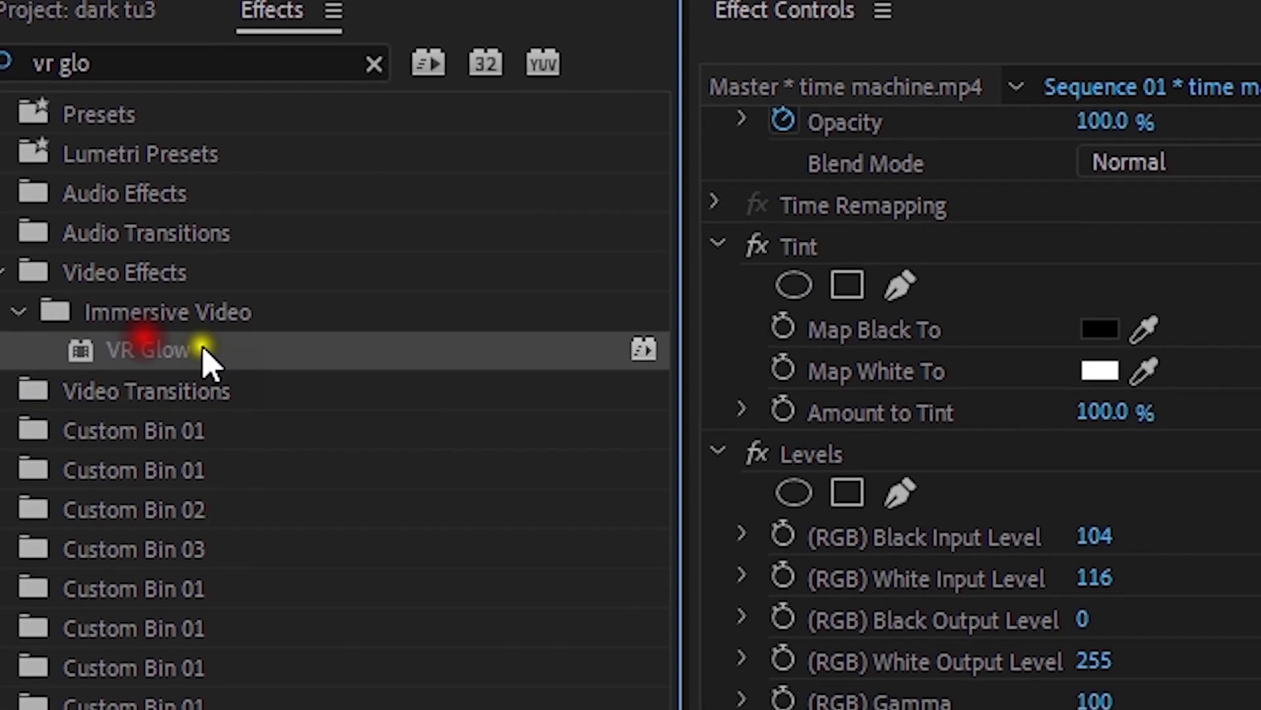
pyautogui.moveTo(163, 351); pyautogui.dragTo(434, 507)
pyautogui.moveTo(453, 601); pyautogui.dragTo(455, 612)
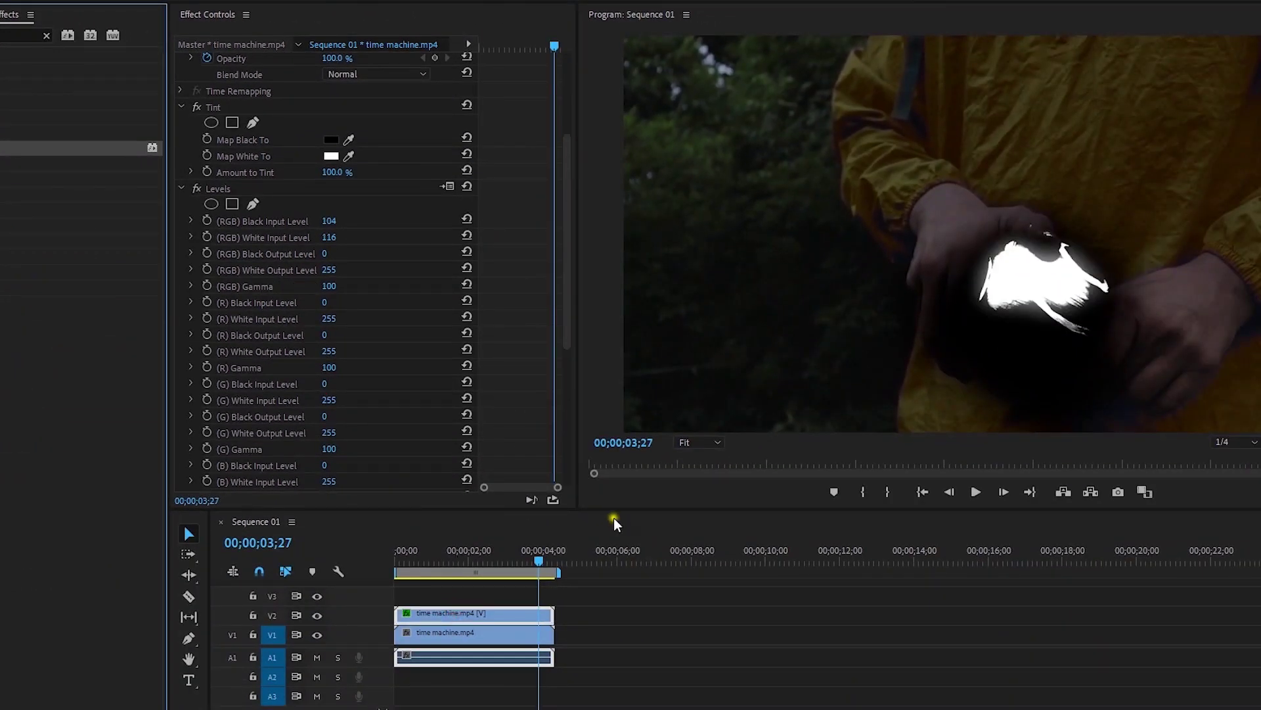
pyautogui.moveTo(568, 263); pyautogui.dragTo(526, 454)
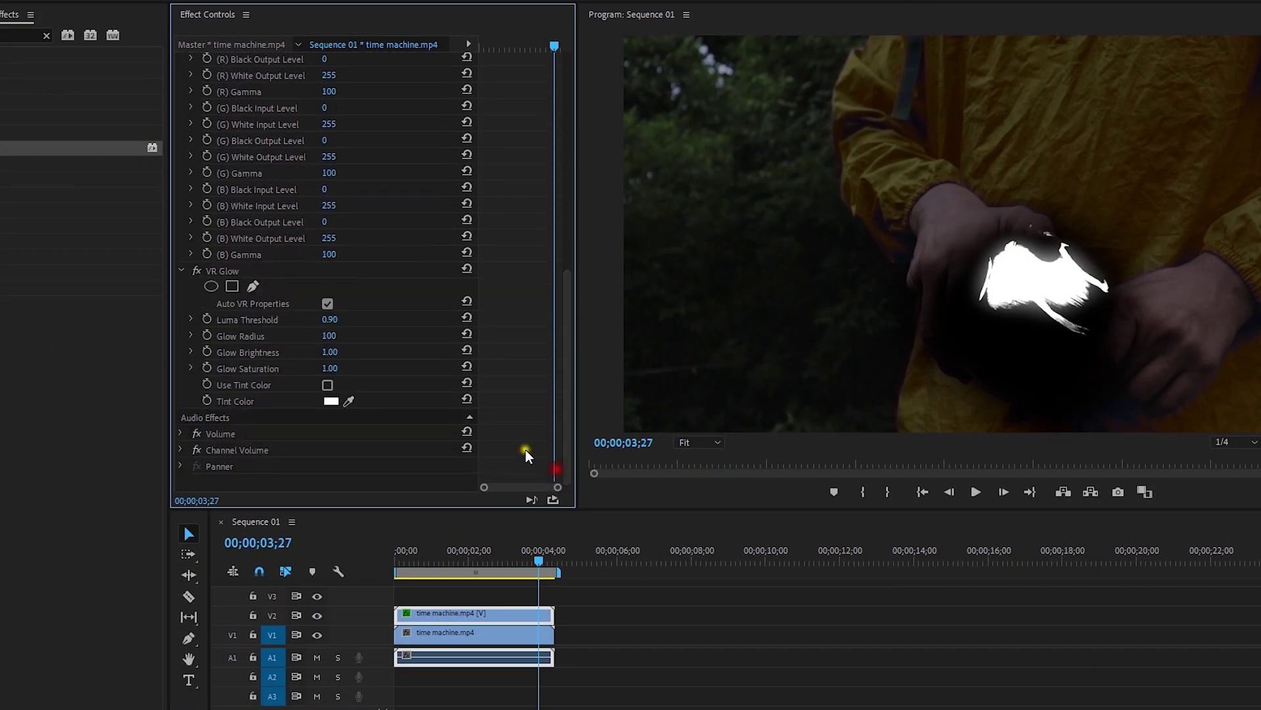
# Step: Enable Use Tint Color and set the glow tint to bright yellow FFDE00
pyautogui.click(327, 385)
pyautogui.click(332, 401)
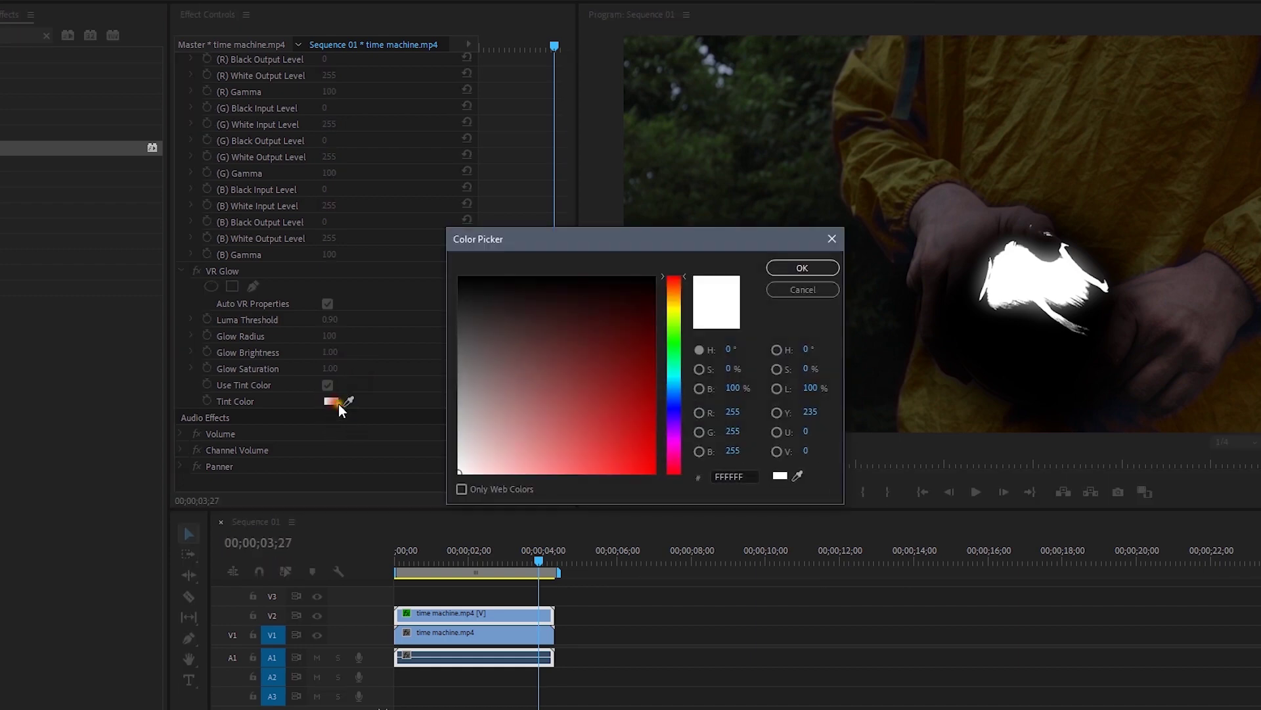
pyautogui.moveTo(678, 324); pyautogui.dragTo(676, 312)
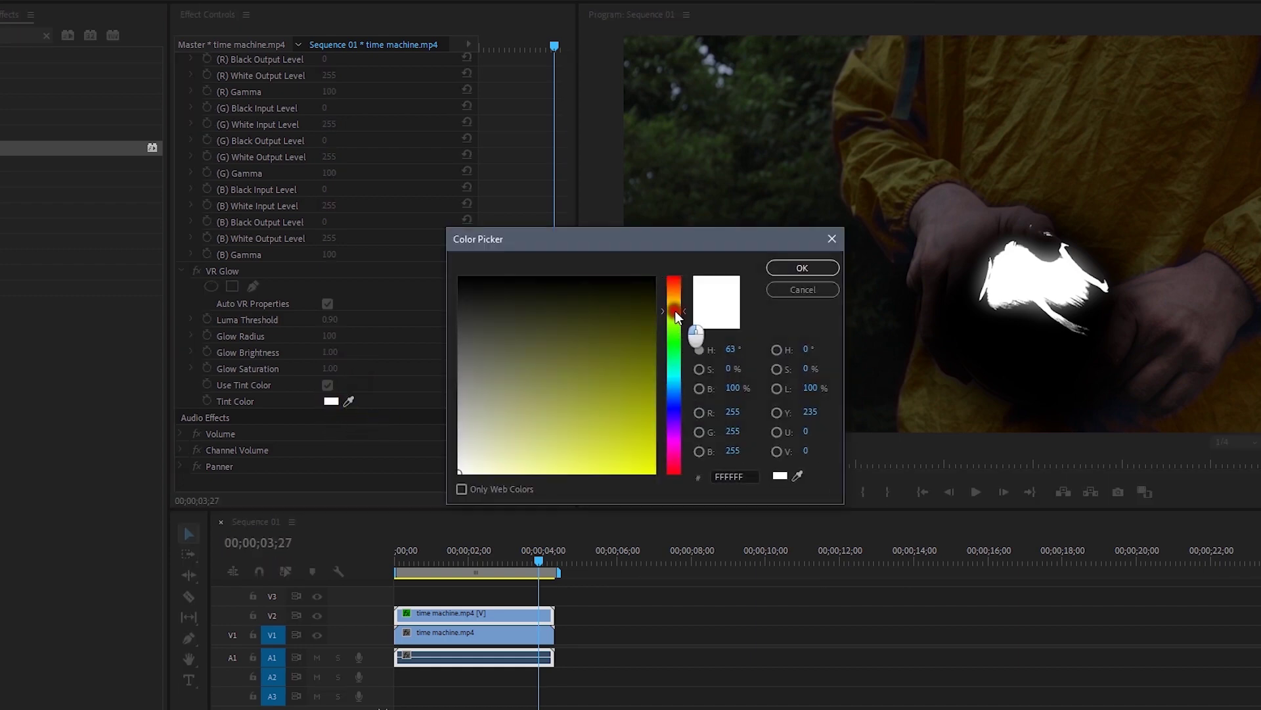
pyautogui.moveTo(617, 419); pyautogui.dragTo(710, 516)
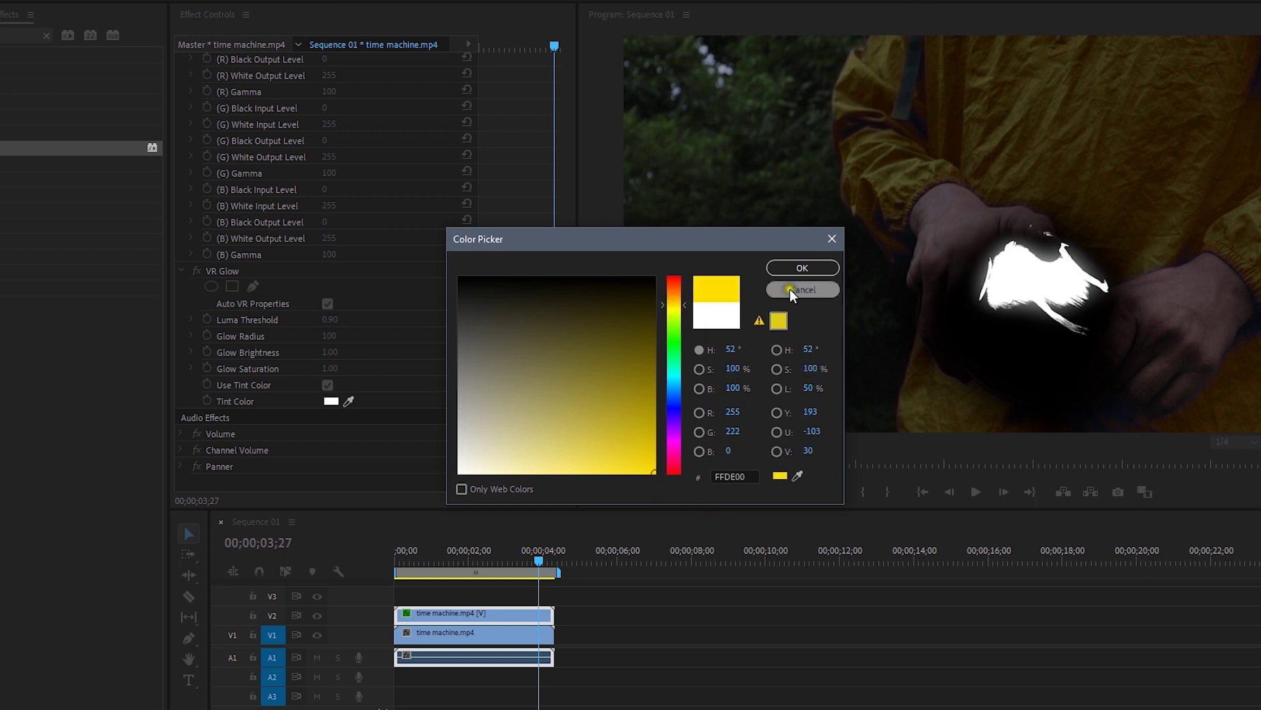
pyautogui.click(803, 268)
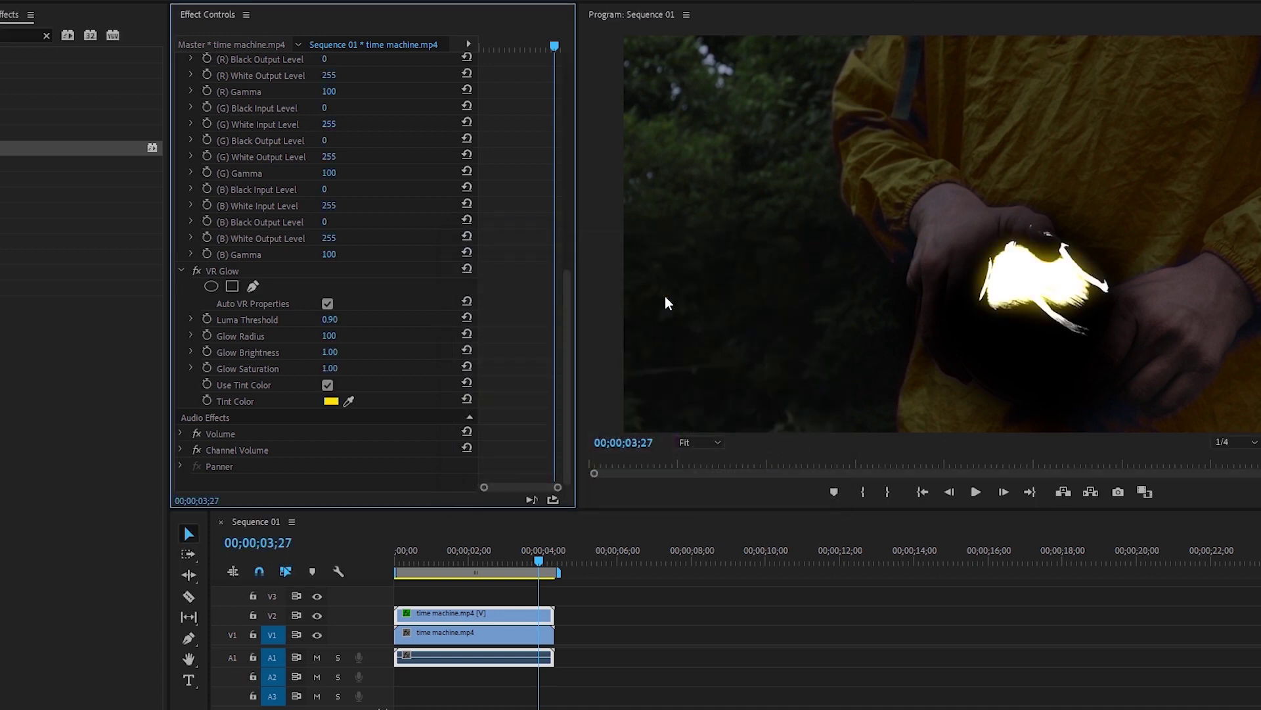
# Step: Set VR Glow radius to about 397, saturation 10.00, higher brightness, and luma threshold 0.30
pyautogui.moveTo(567, 326); pyautogui.dragTo(566, 311)
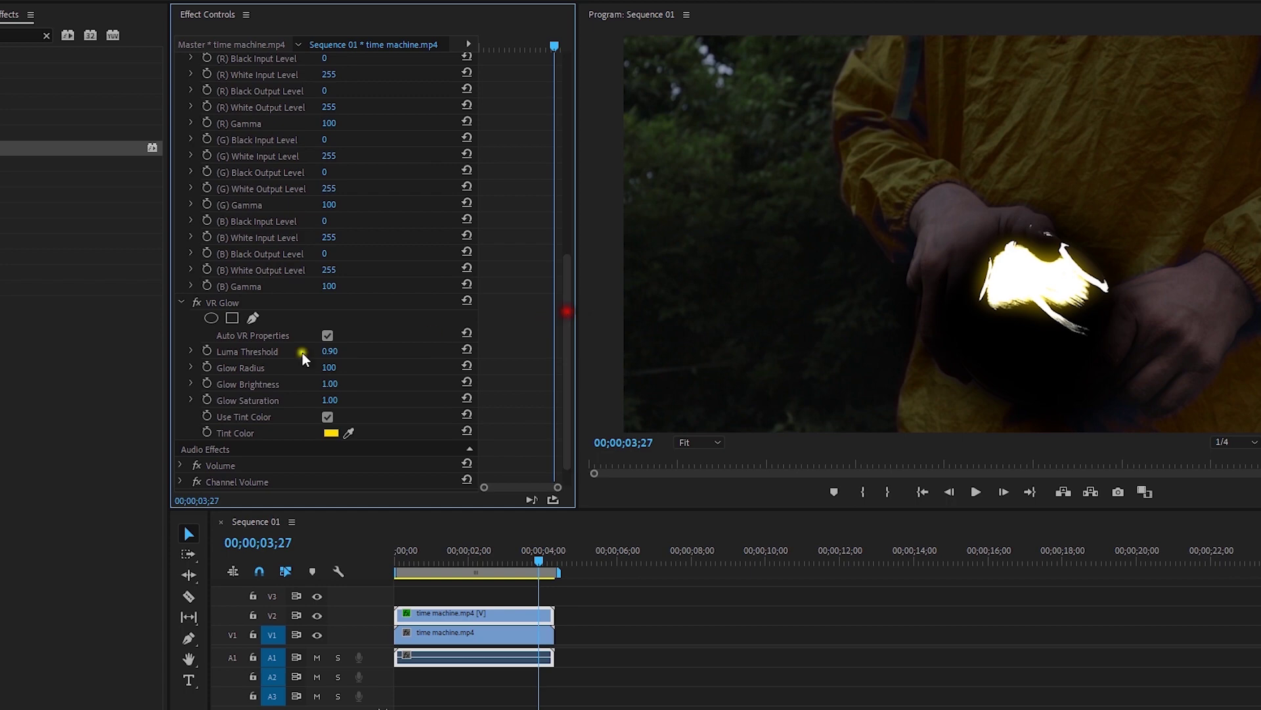
pyautogui.moveTo(329, 368); pyautogui.dragTo(558, 344)
pyautogui.moveTo(330, 399); pyautogui.dragTo(406, 400)
pyautogui.moveTo(331, 384); pyautogui.dragTo(381, 393)
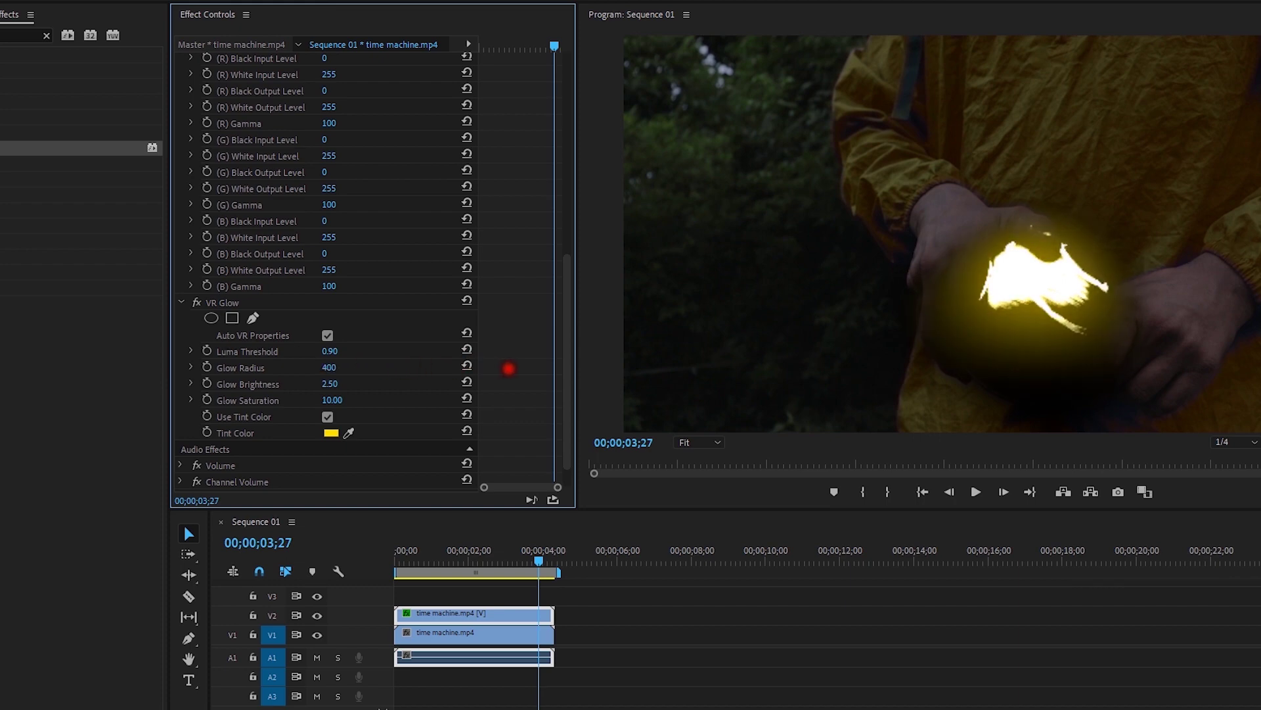
pyautogui.click(470, 350)
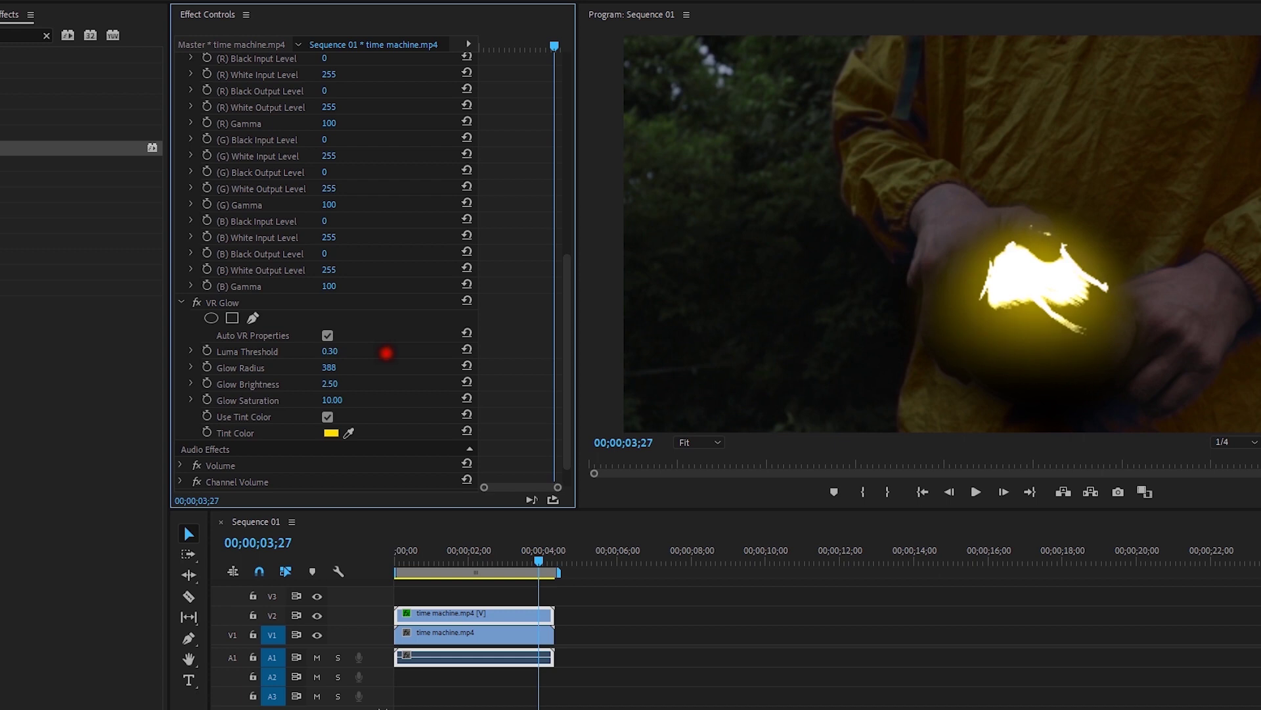
pyautogui.moveTo(384, 353); pyautogui.dragTo(384, 353)
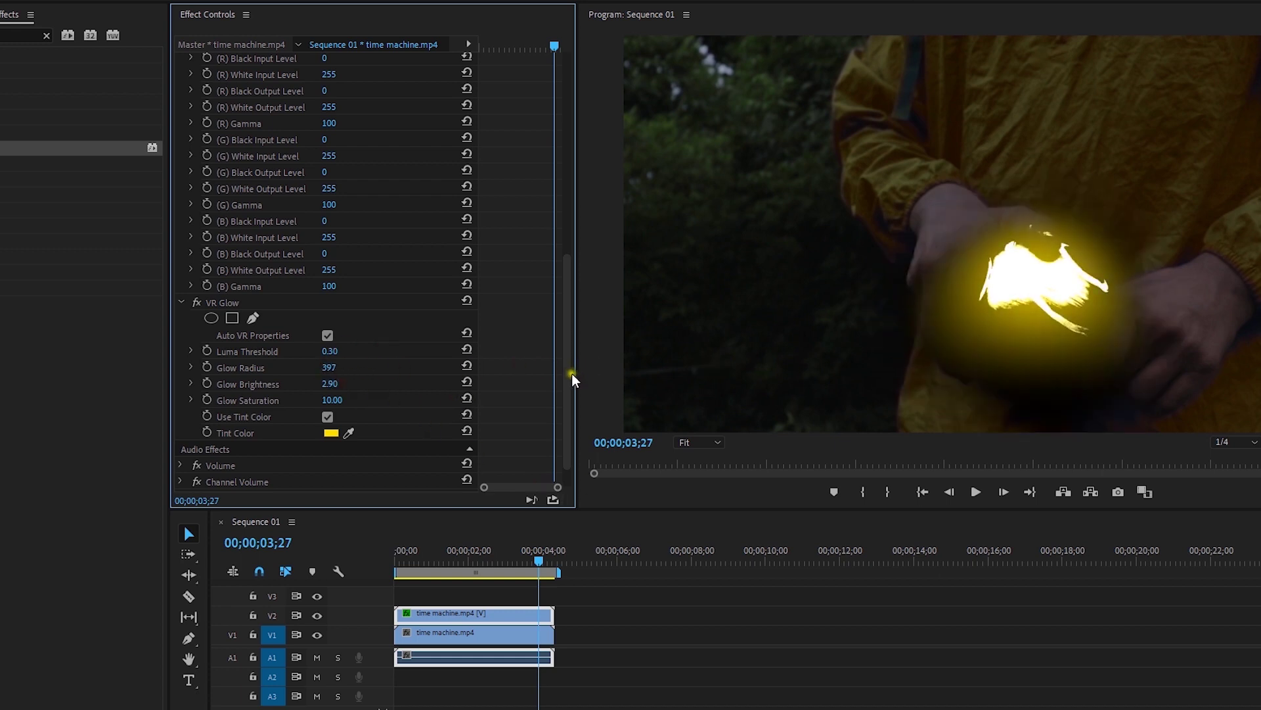
pyautogui.moveTo(565, 372); pyautogui.dragTo(545, 126)
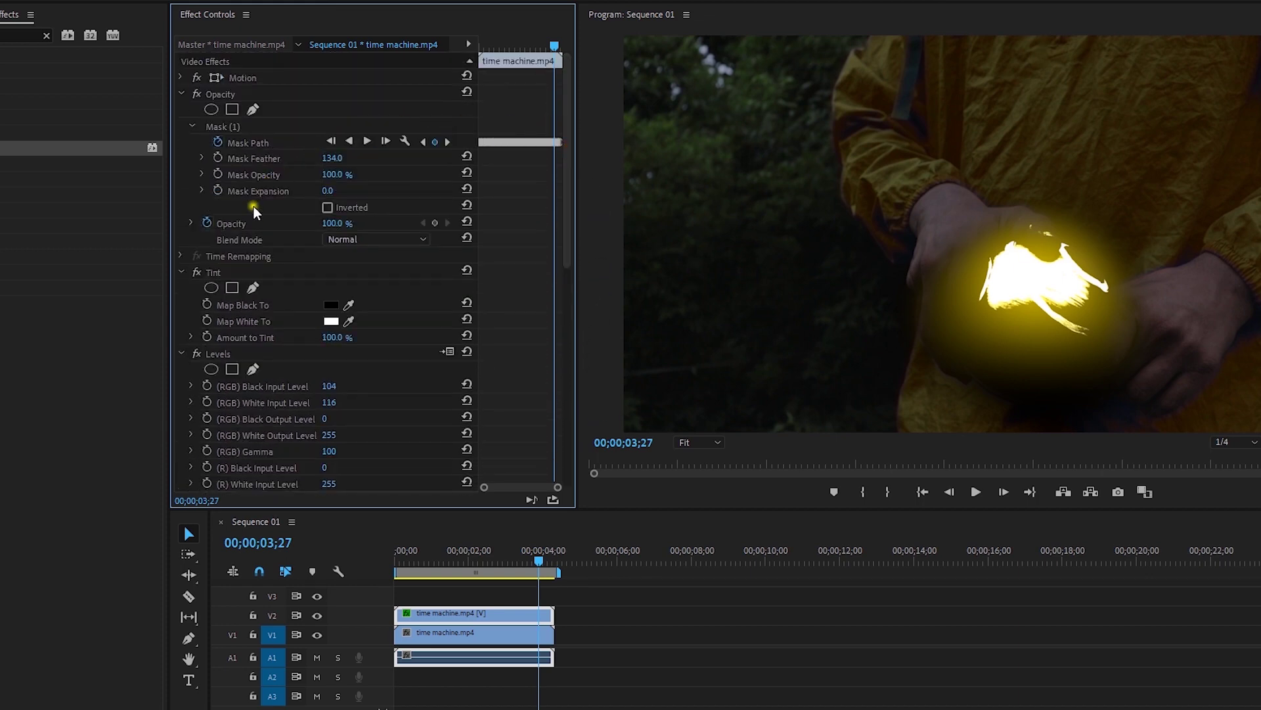
# Step: Set the top clip's Opacity blend mode to Screen
pyautogui.click(351, 241)
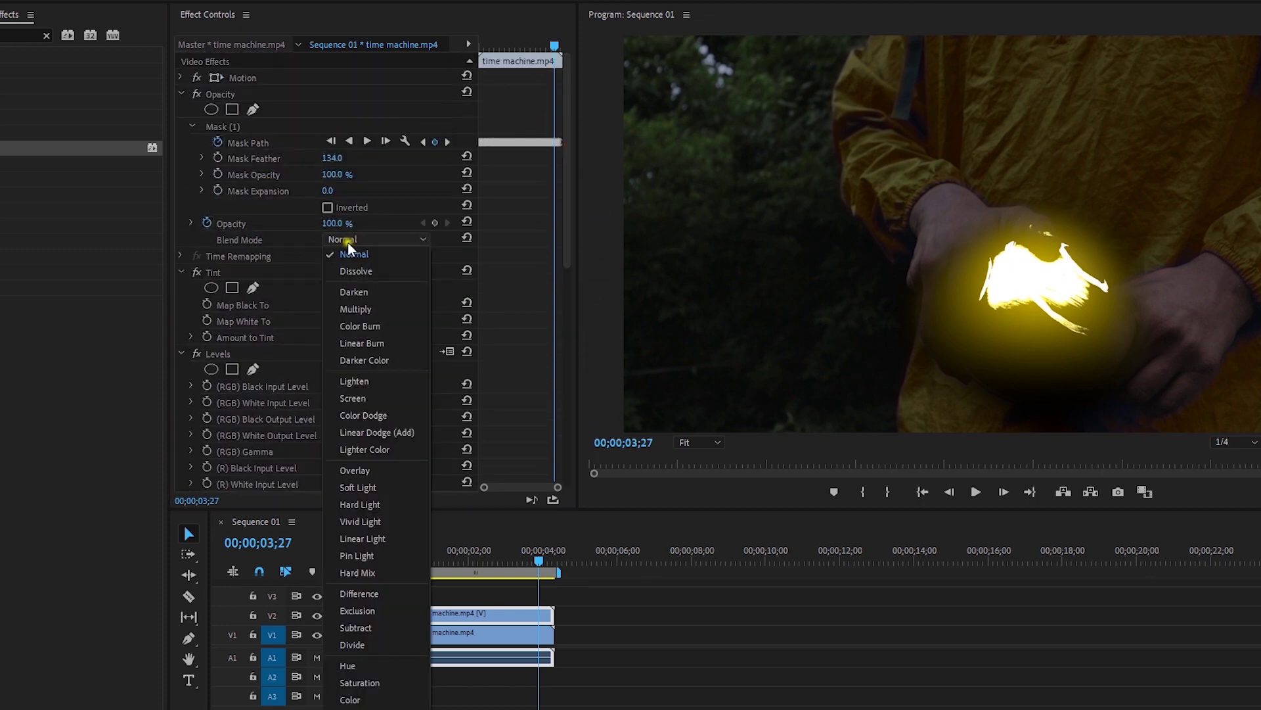
pyautogui.click(353, 398)
pyautogui.click(792, 650)
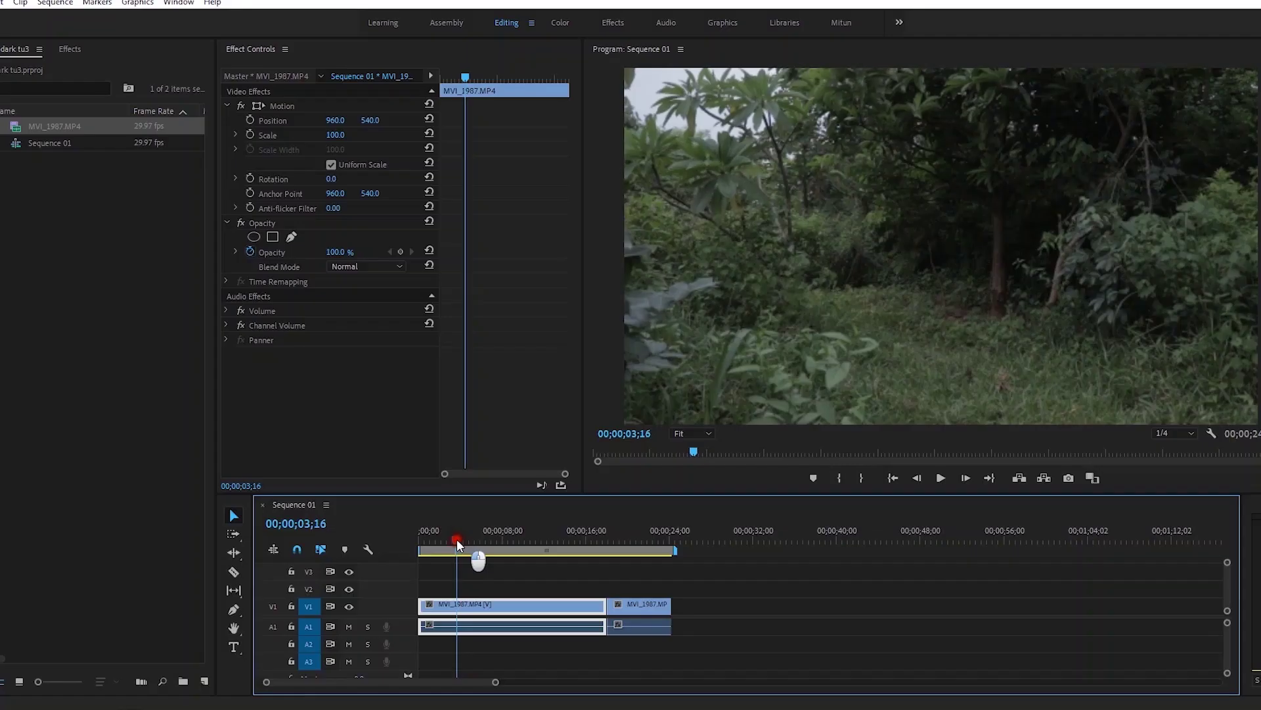
# Step: Scrub to the second MVI_1987.MP4 clip showing the man and lift it onto V3
pyautogui.moveTo(456, 539); pyautogui.dragTo(531, 540)
pyautogui.moveTo(611, 535); pyautogui.dragTo(662, 542)
pyautogui.moveTo(630, 598); pyautogui.dragTo(625, 571)
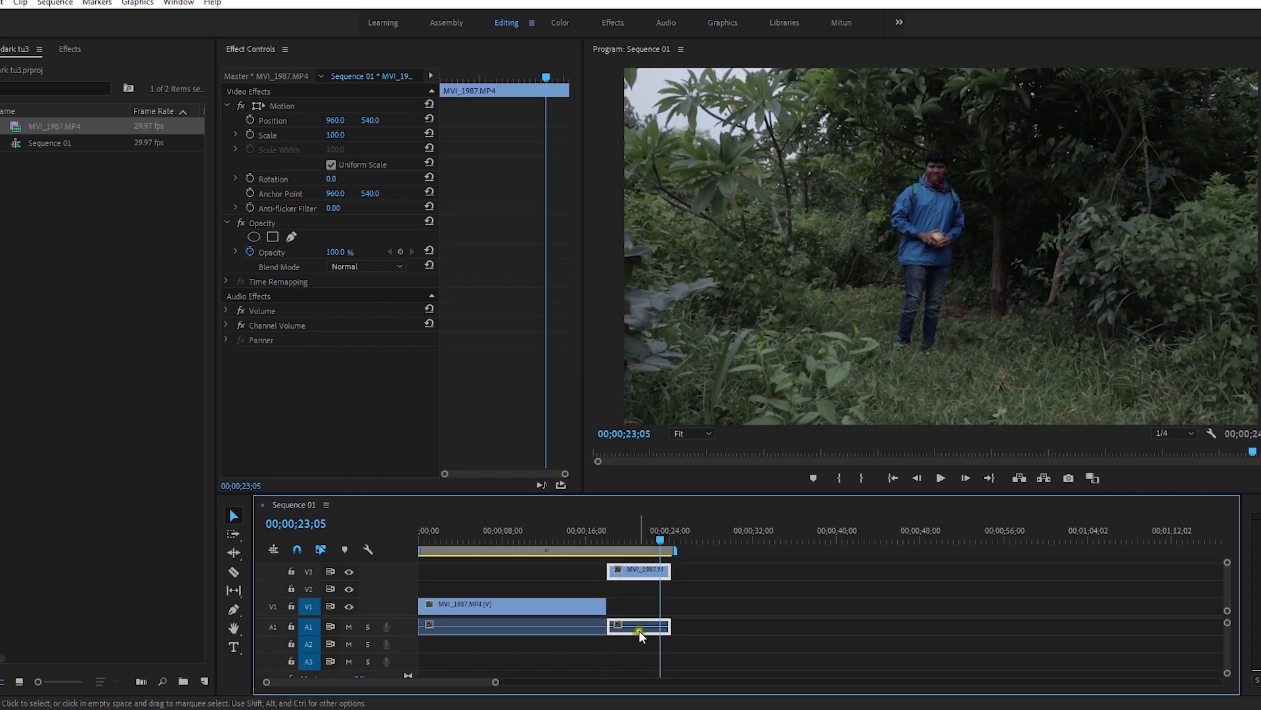
# Step: Move the MVI_1987.MP4 tail clip to V2 at 00;00;00;00, with its audio on A2
pyautogui.moveTo(637, 641); pyautogui.dragTo(636, 644)
pyautogui.moveTo(642, 569); pyautogui.dragTo(442, 593)
pyautogui.moveTo(445, 539); pyautogui.dragTo(396, 554)
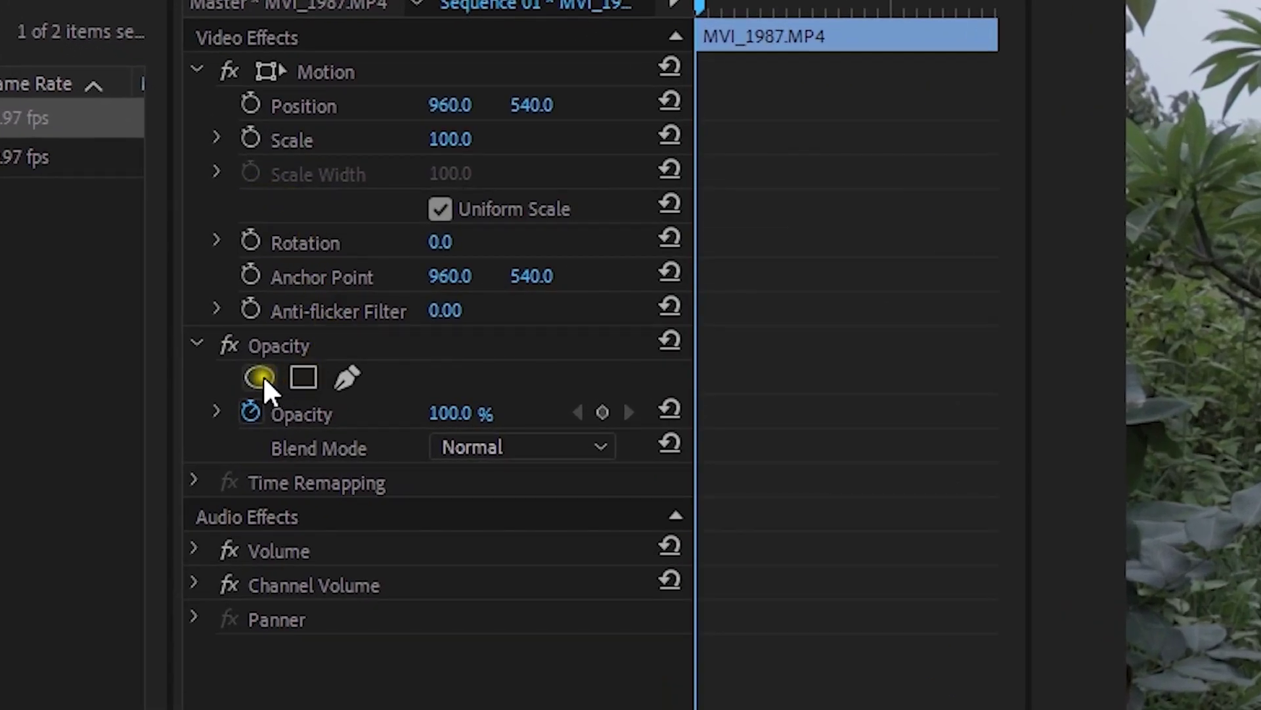
# Step: Add an ellipse Opacity mask fitted around the man with Mask Feather raised to 54
pyautogui.click(260, 377)
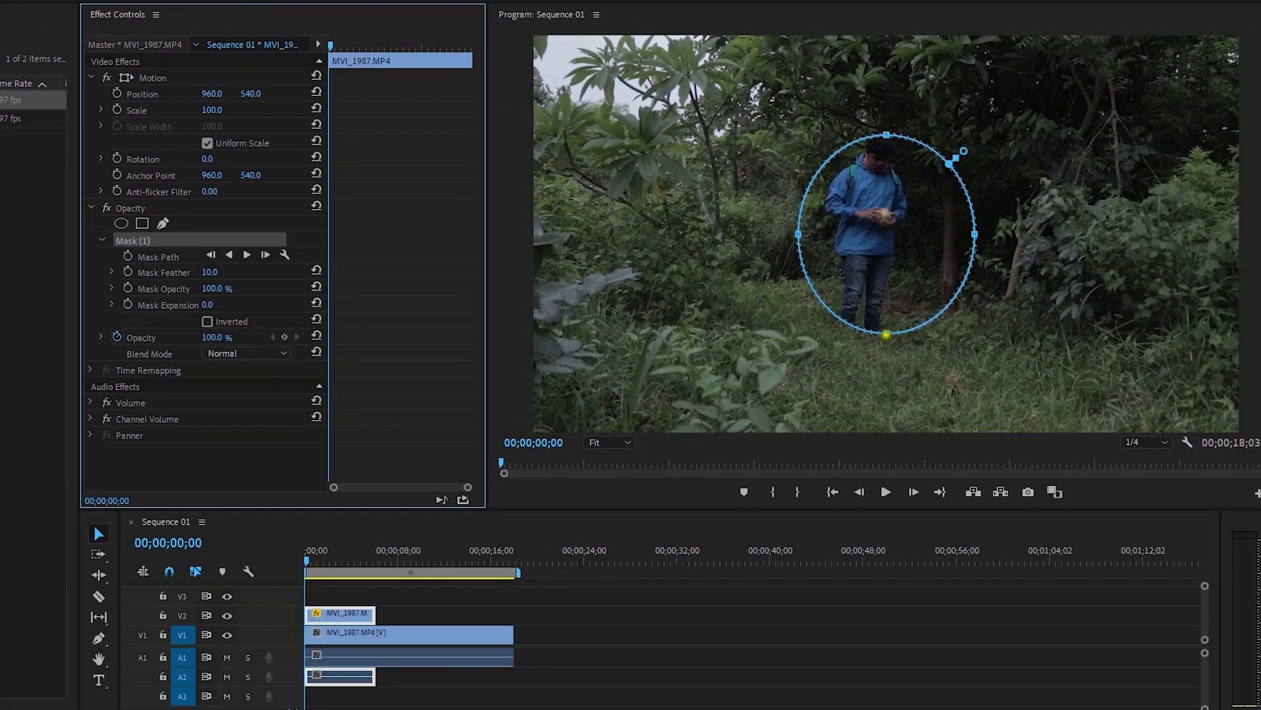
pyautogui.moveTo(886, 335); pyautogui.dragTo(881, 380)
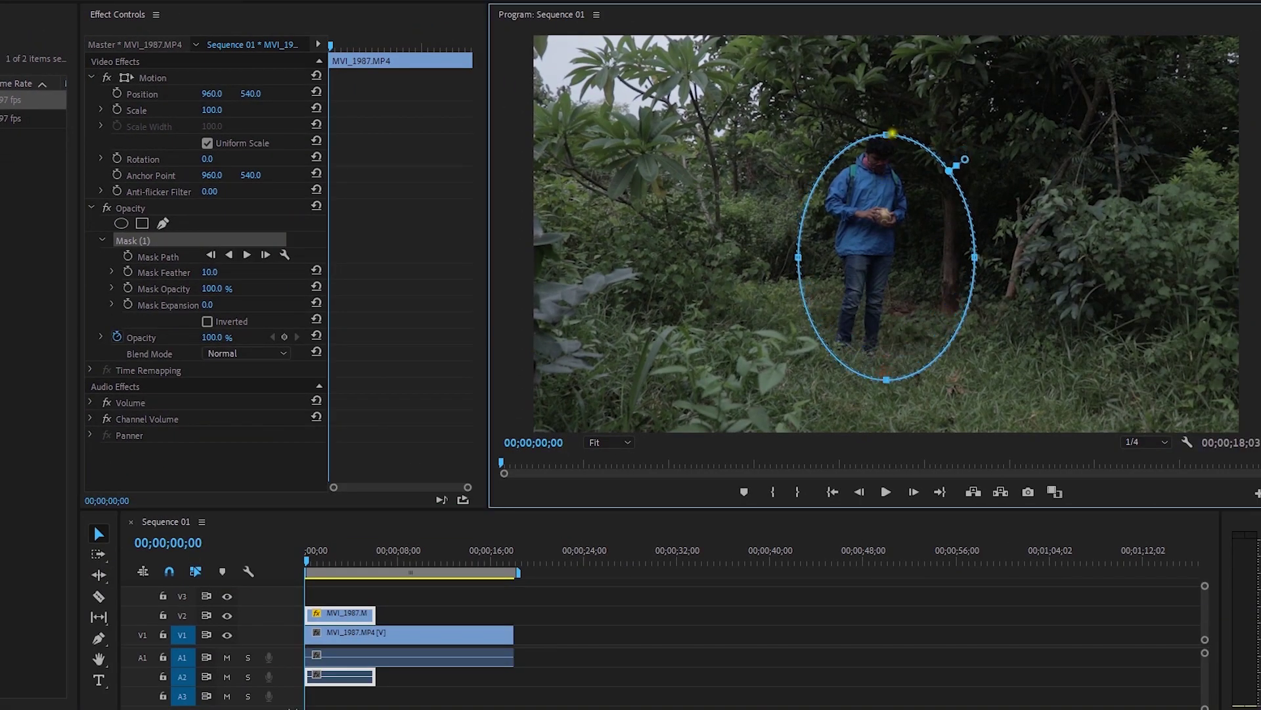
pyautogui.moveTo(883, 127); pyautogui.dragTo(882, 113)
pyautogui.moveTo(908, 271); pyautogui.dragTo(889, 262)
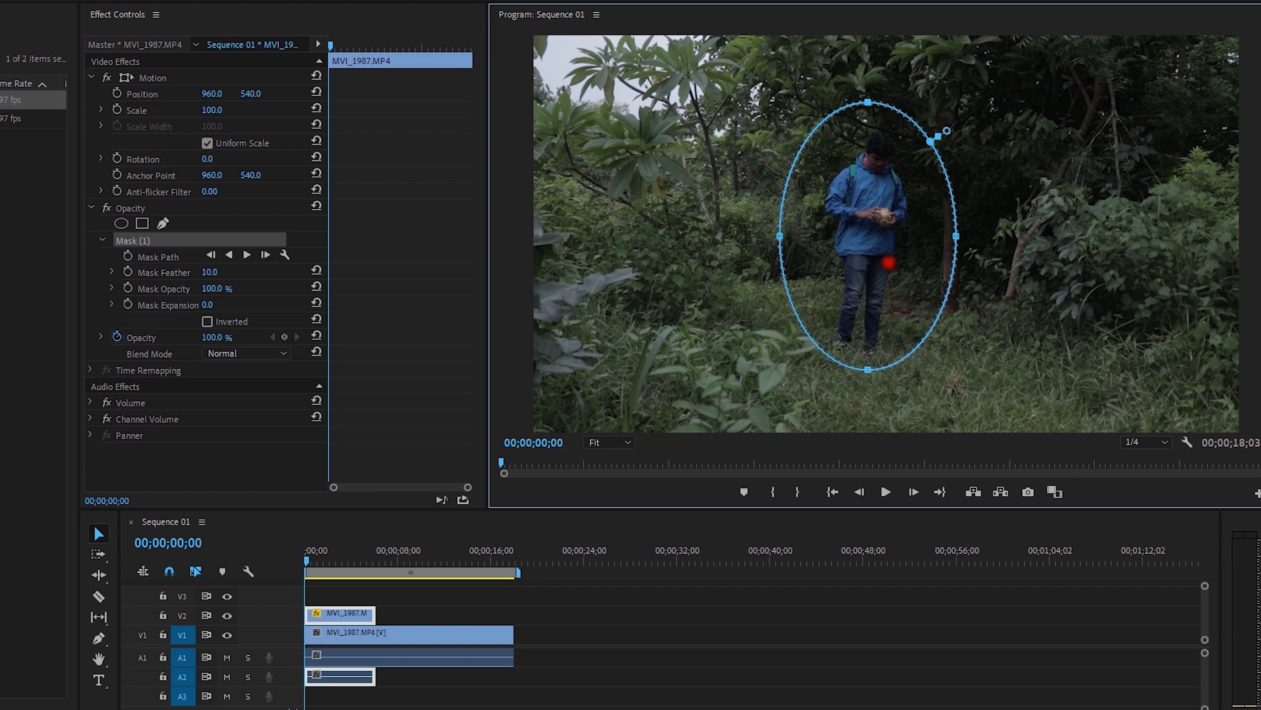
pyautogui.moveTo(210, 272); pyautogui.dragTo(222, 271)
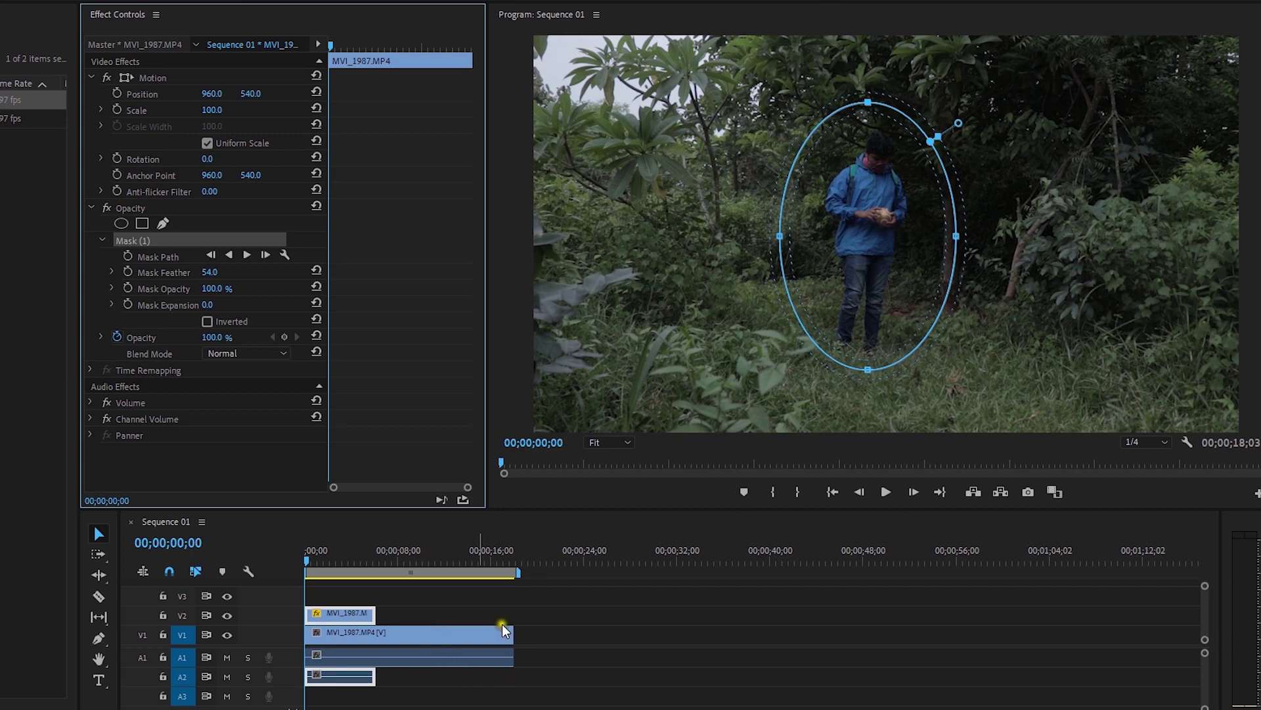
# Step: Start Mask Path keyframing and tighten the ellipse around the man
pyautogui.click(128, 257)
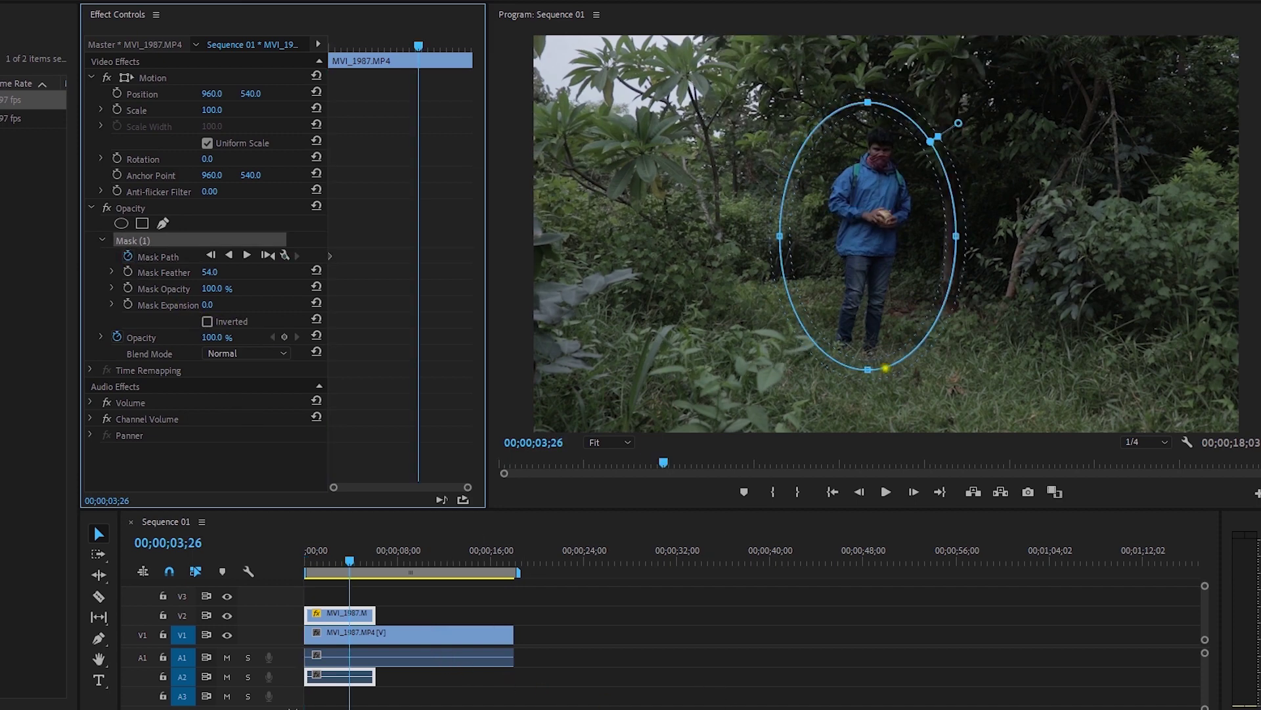
pyautogui.moveTo(868, 369); pyautogui.dragTo(869, 328)
pyautogui.moveTo(956, 215); pyautogui.dragTo(939, 214)
pyautogui.moveTo(780, 217); pyautogui.dragTo(808, 219)
pyautogui.moveTo(873, 102); pyautogui.dragTo(874, 123)
# Step: On the next frame, shrink the mask inward from all four sides
pyautogui.click(914, 492)
pyautogui.moveTo(873, 325); pyautogui.dragTo(878, 297)
pyautogui.moveTo(939, 212); pyautogui.dragTo(916, 214)
pyautogui.moveTo(809, 214); pyautogui.dragTo(833, 215)
pyautogui.moveTo(874, 124); pyautogui.dragTo(874, 151)
pyautogui.moveTo(873, 302); pyautogui.dragTo(874, 253)
# Step: Keep shrinking the mask frame by frame to a small circle by 04;00, then go to 04;01
pyautogui.click(914, 492)
pyautogui.moveTo(832, 203); pyautogui.dragTo(846, 205)
pyautogui.click(915, 493)
pyautogui.moveTo(875, 253); pyautogui.dragTo(875, 223)
pyautogui.moveTo(875, 151); pyautogui.dragTo(860, 195)
pyautogui.click(914, 492)
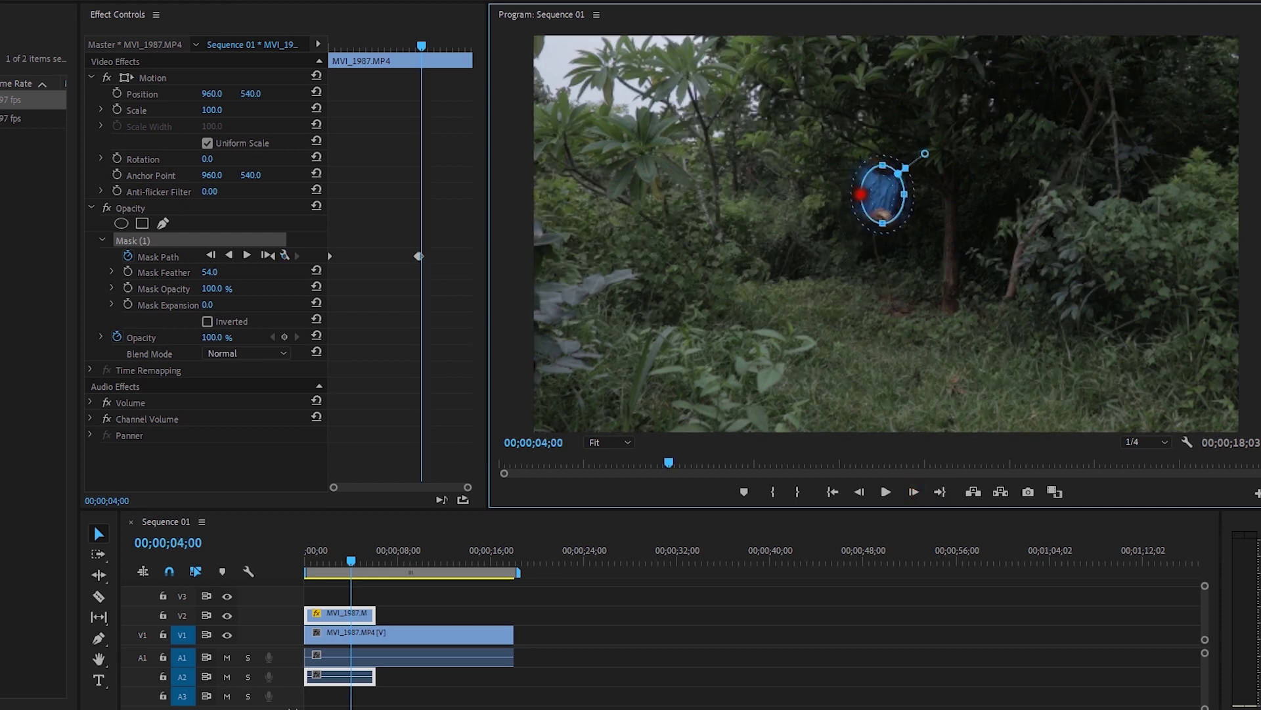
pyautogui.click(913, 491)
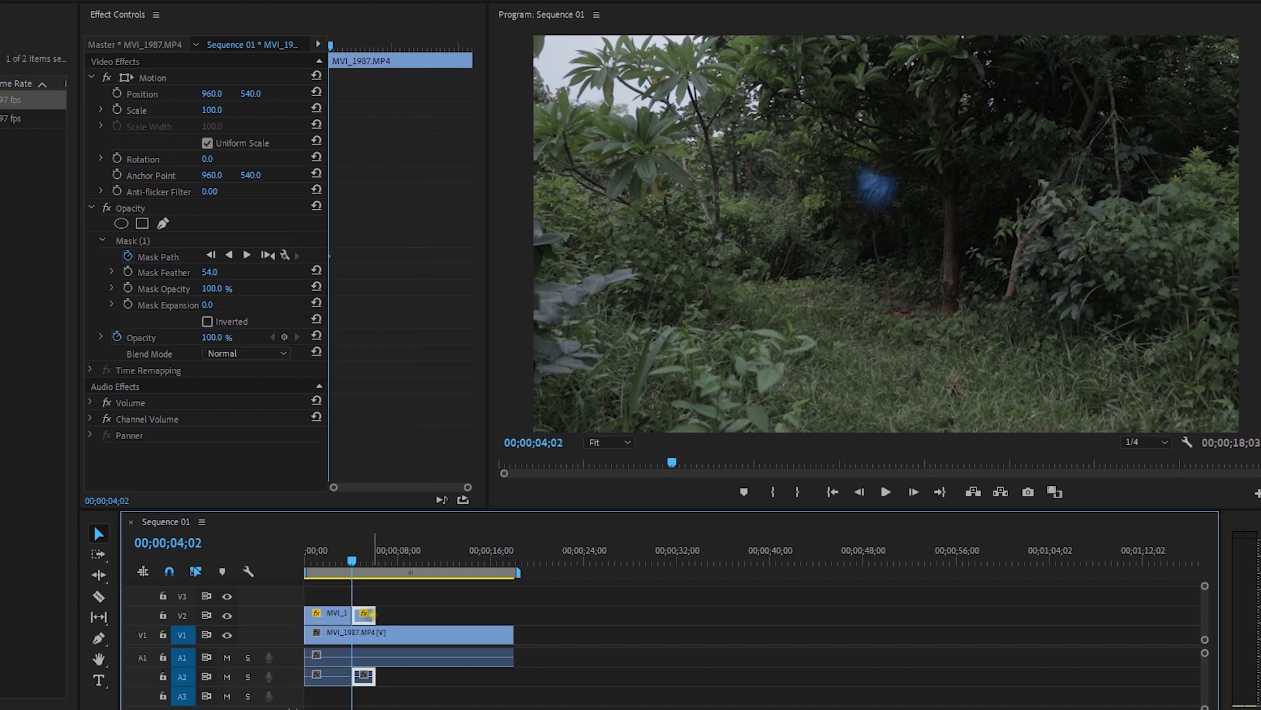
# Step: Cut the clip at 04;01, delete the rest, and play the vanishing effect from the start
pyautogui.press('Delete')
pyautogui.click(358, 559)
pyautogui.moveTo(358, 563); pyautogui.dragTo(310, 563)
pyautogui.press('space')
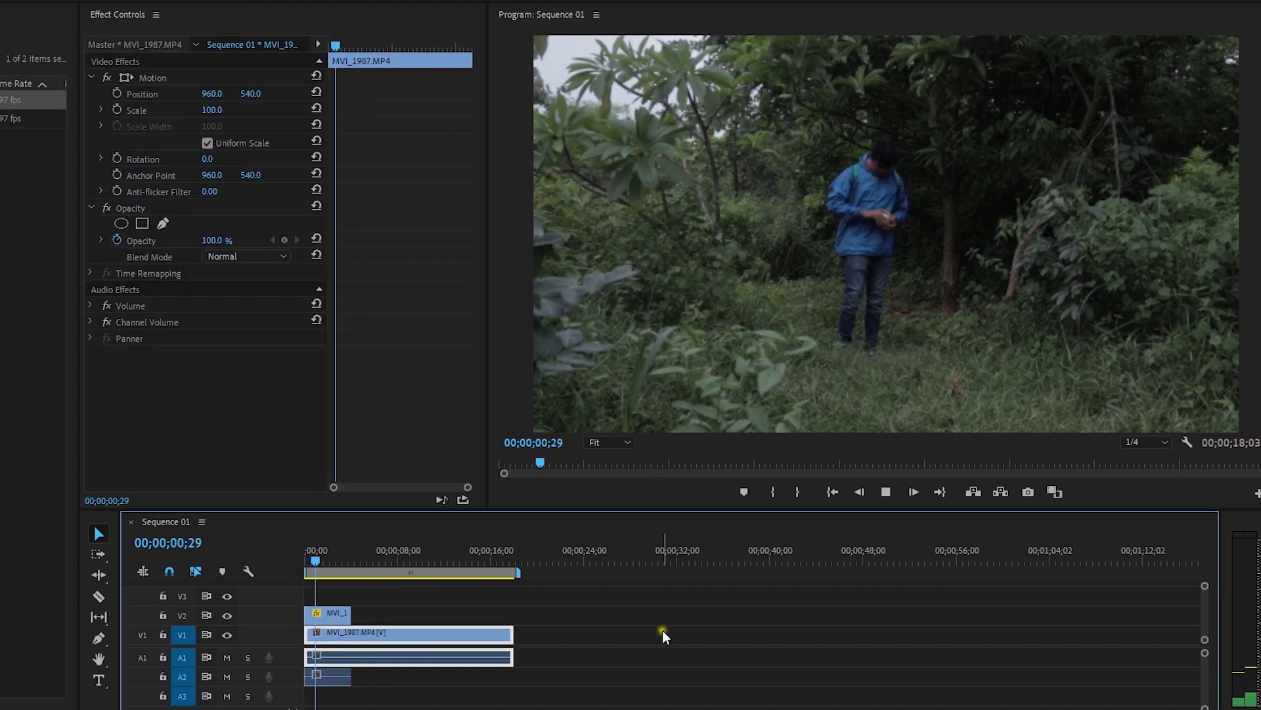
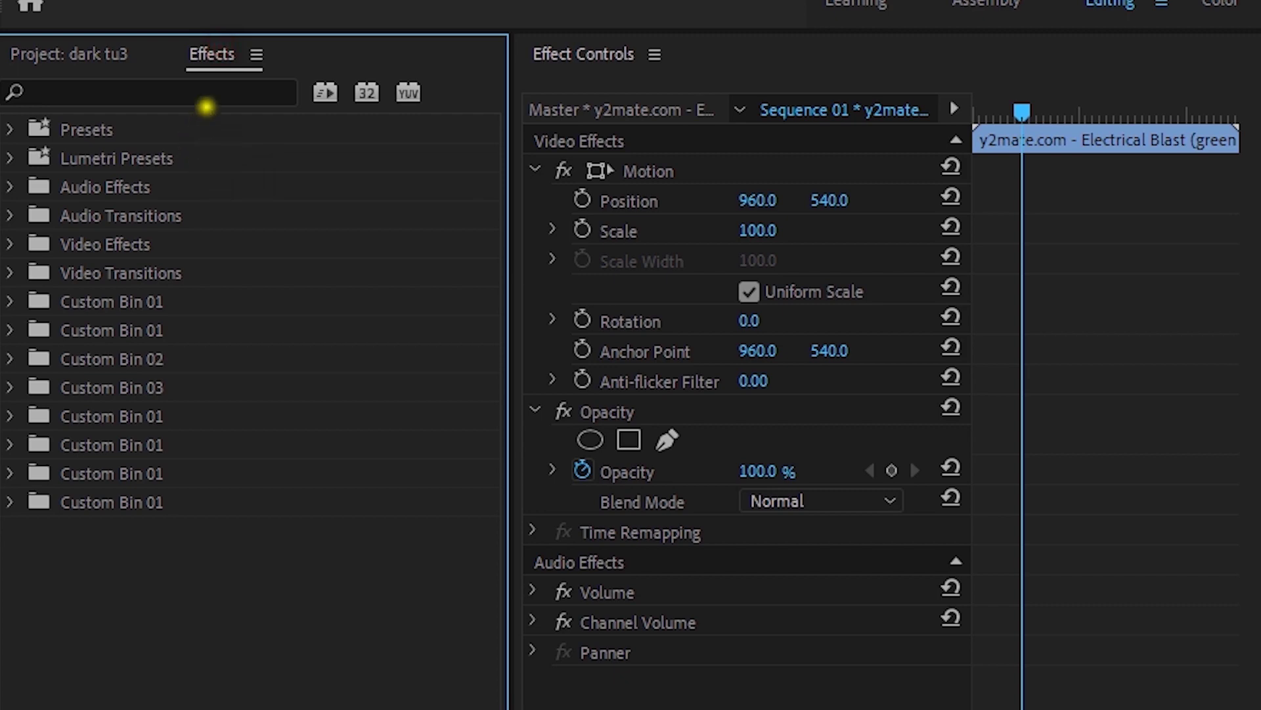
# Step: Find Ultra Key in Effects and apply it to the Electrical Blast clip on V3
pyautogui.write('ult')
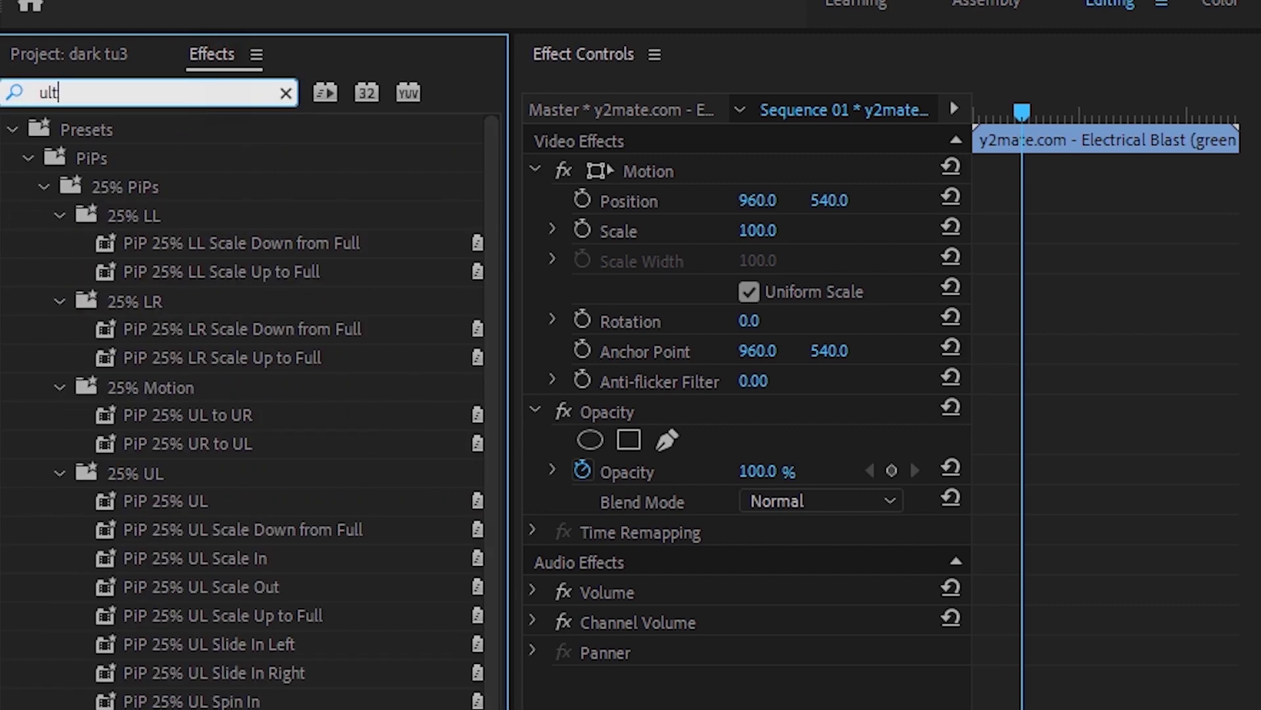
pyautogui.write('ra')
pyautogui.click(144, 301)
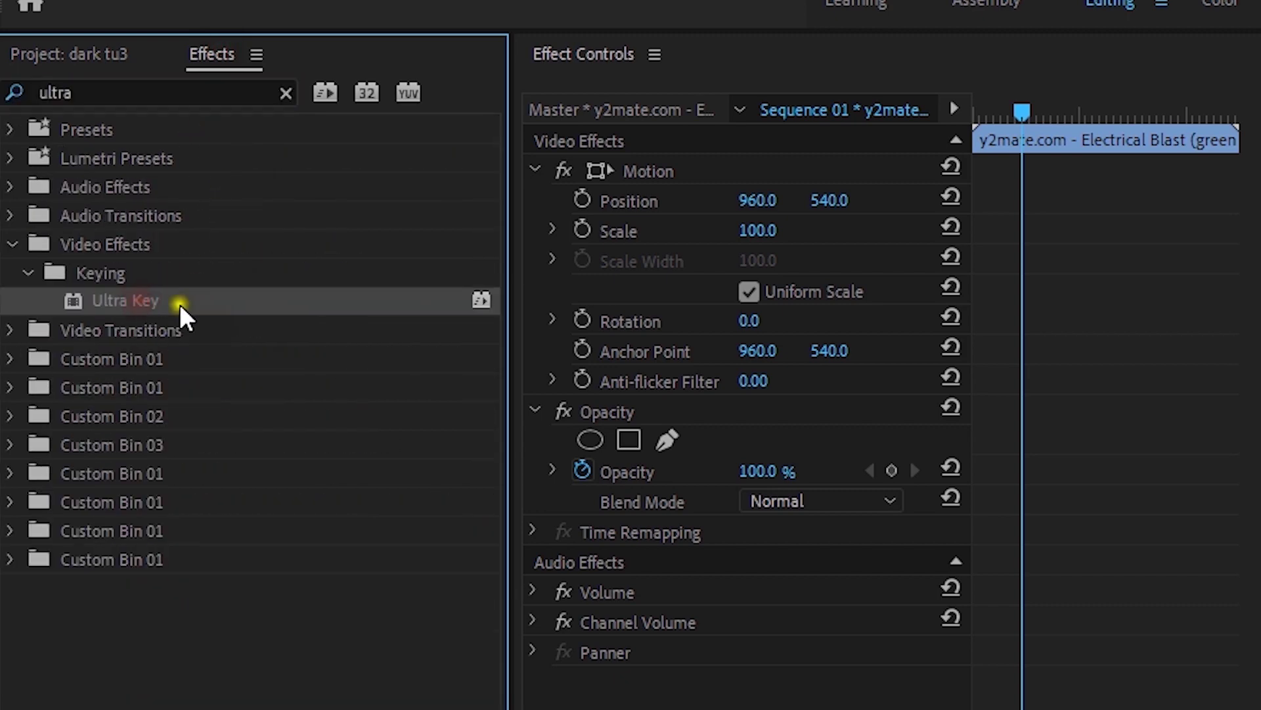
pyautogui.moveTo(413, 542); pyautogui.dragTo(453, 590)
# Step: Sample the green background as Ultra Key's Key Color and set Setting to Aggressive
pyautogui.click(206, 354)
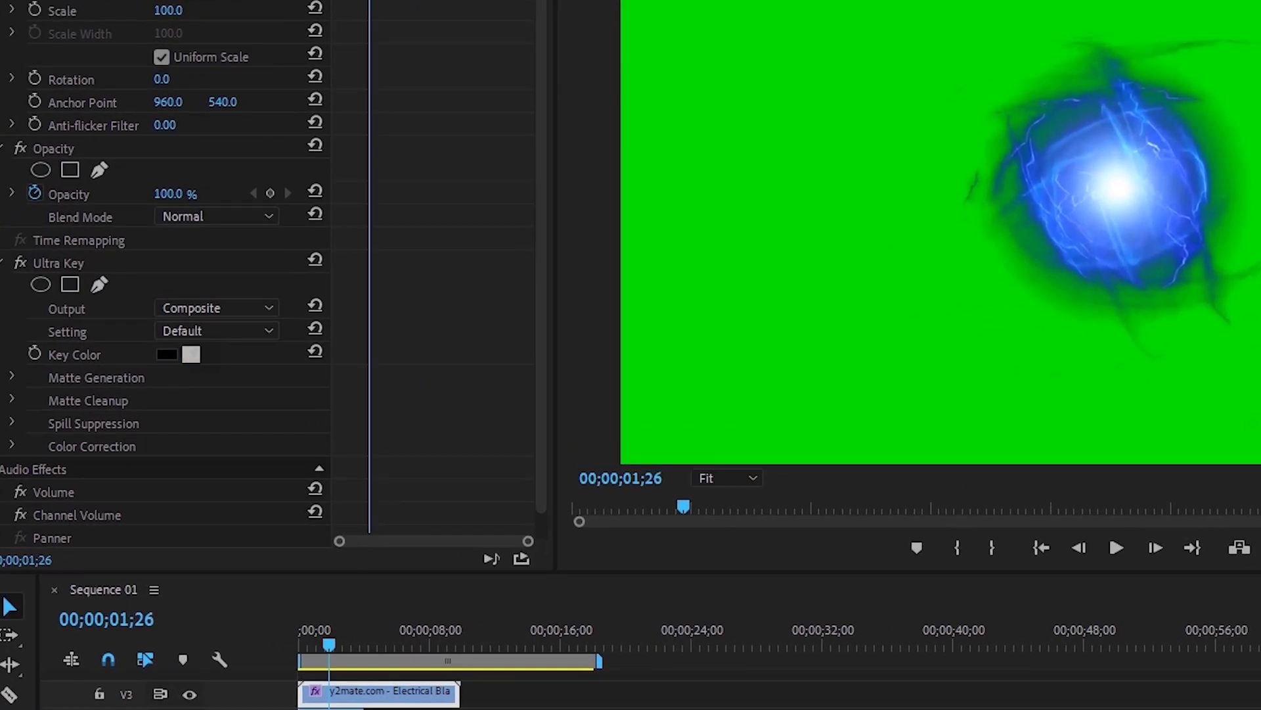
pyautogui.click(684, 383)
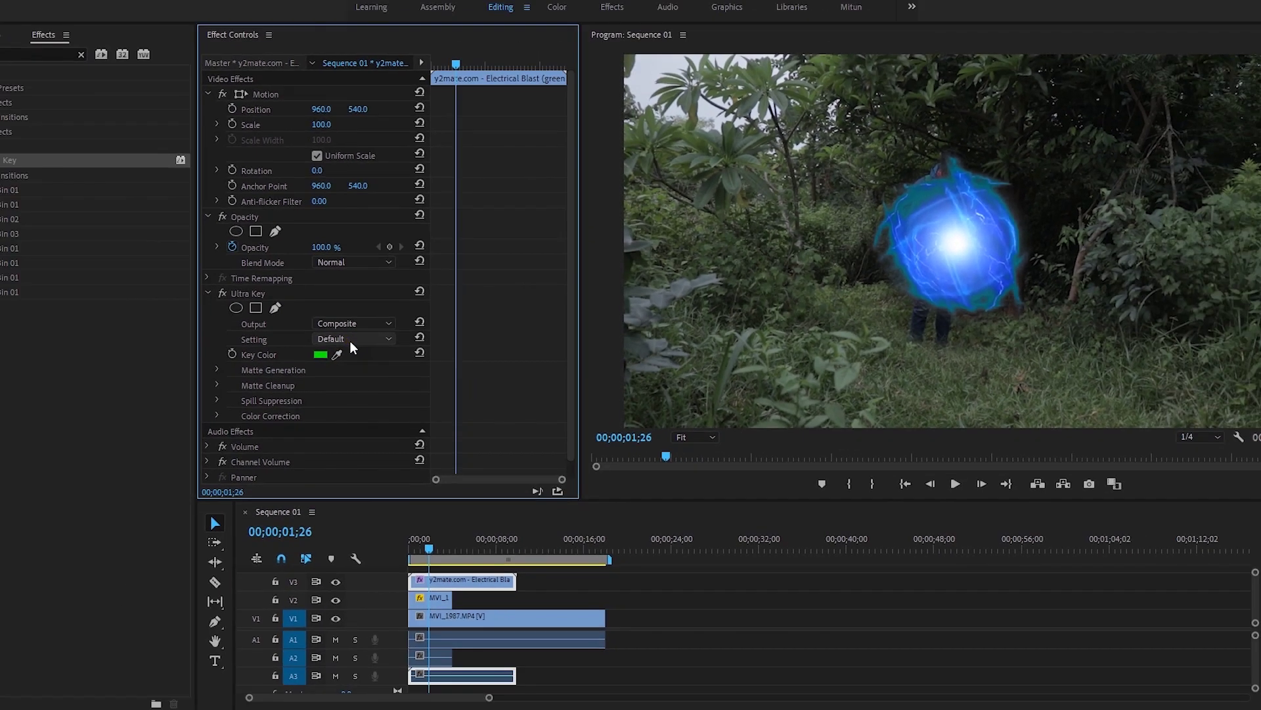
pyautogui.click(363, 324)
pyautogui.click(380, 325)
pyautogui.click(371, 338)
pyautogui.click(369, 384)
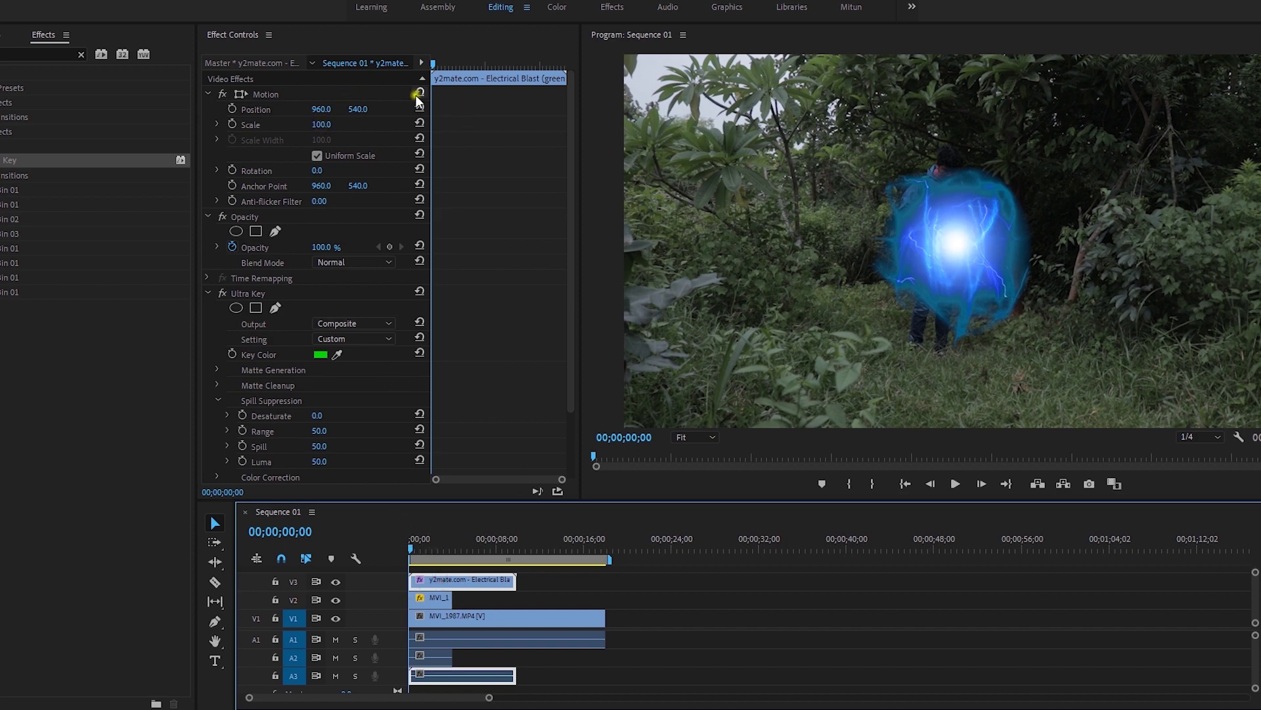
# Step: Shrink the blast, position it at 949/496 on the held ball, and use Screen blend mode
pyautogui.moveTo(320, 126); pyautogui.dragTo(258, 142)
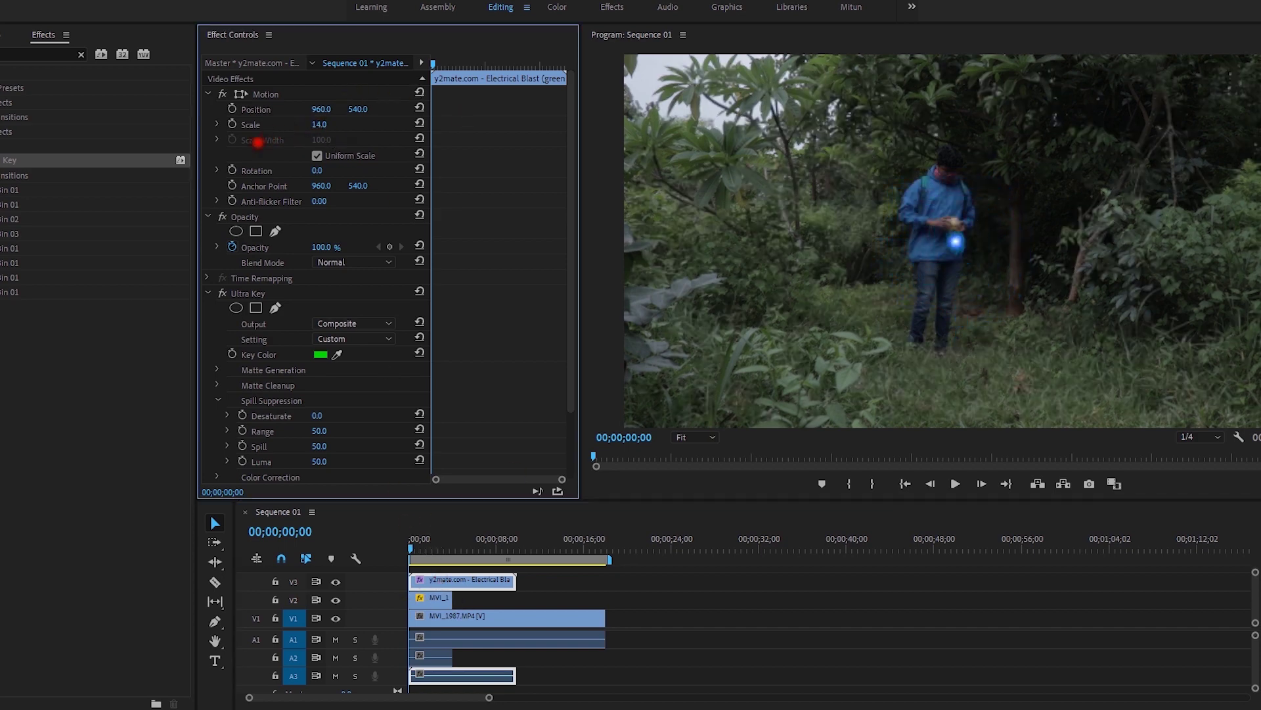
pyautogui.moveTo(359, 108); pyautogui.dragTo(327, 119)
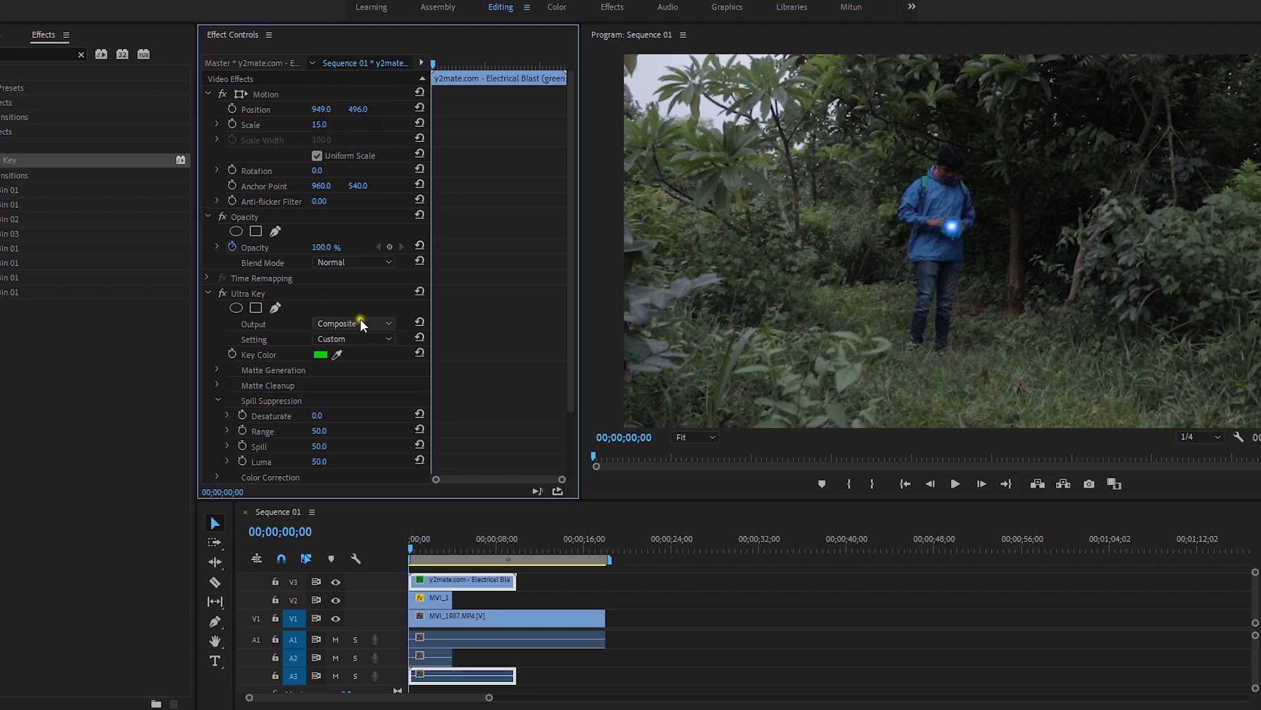
pyautogui.click(356, 263)
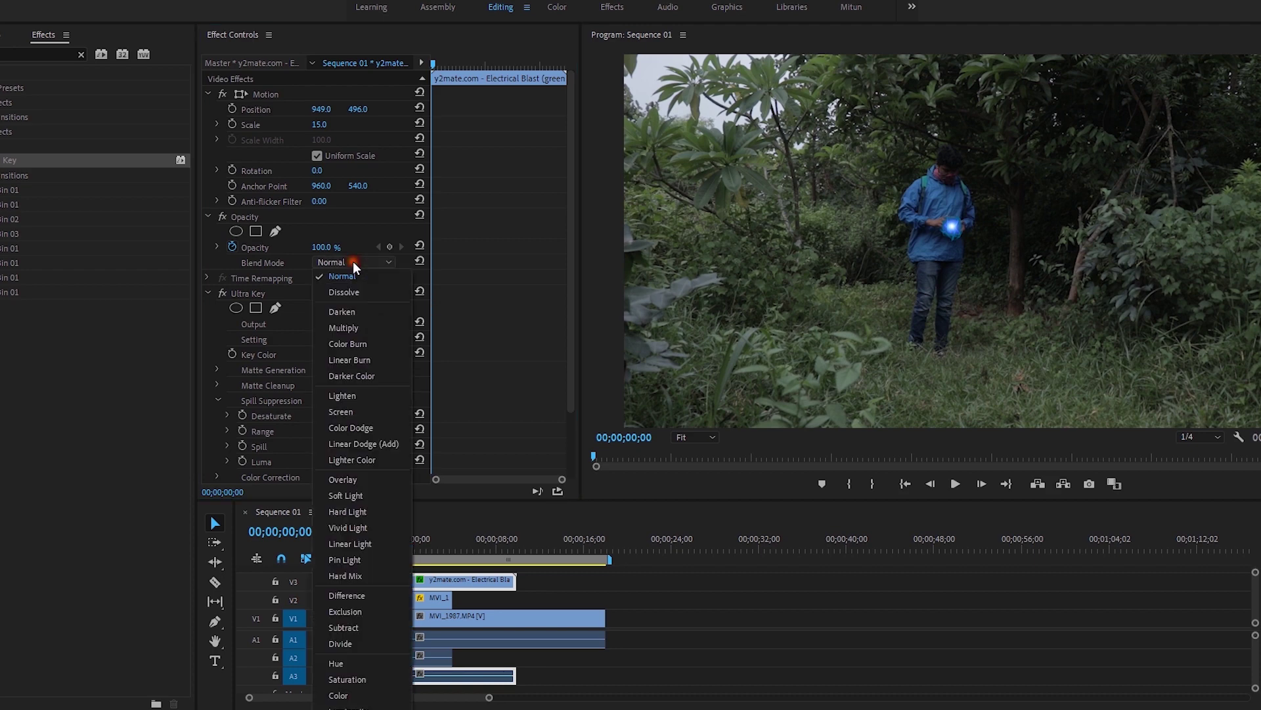
pyautogui.click(349, 405)
# Step: Keyframe the blast's Scale from 11 to 183 at 3;06 so it swells to fill the frame
pyautogui.moveTo(411, 549); pyautogui.dragTo(423, 576)
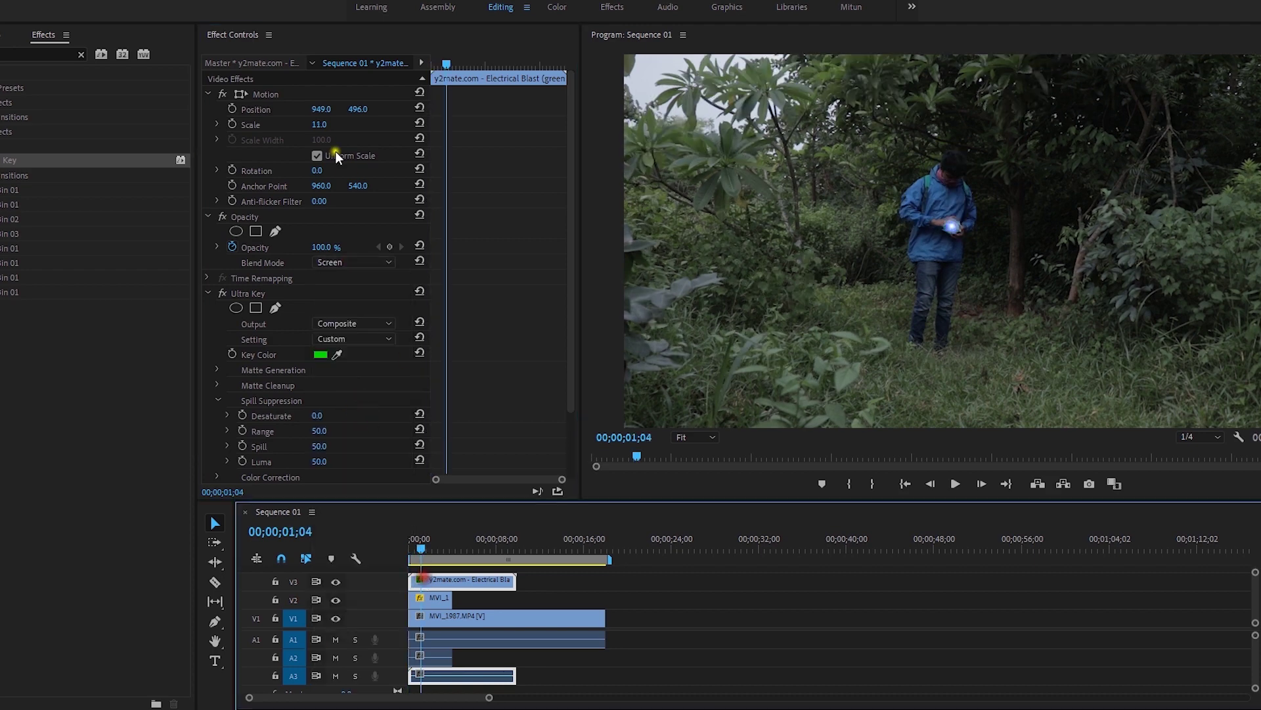
pyautogui.click(231, 125)
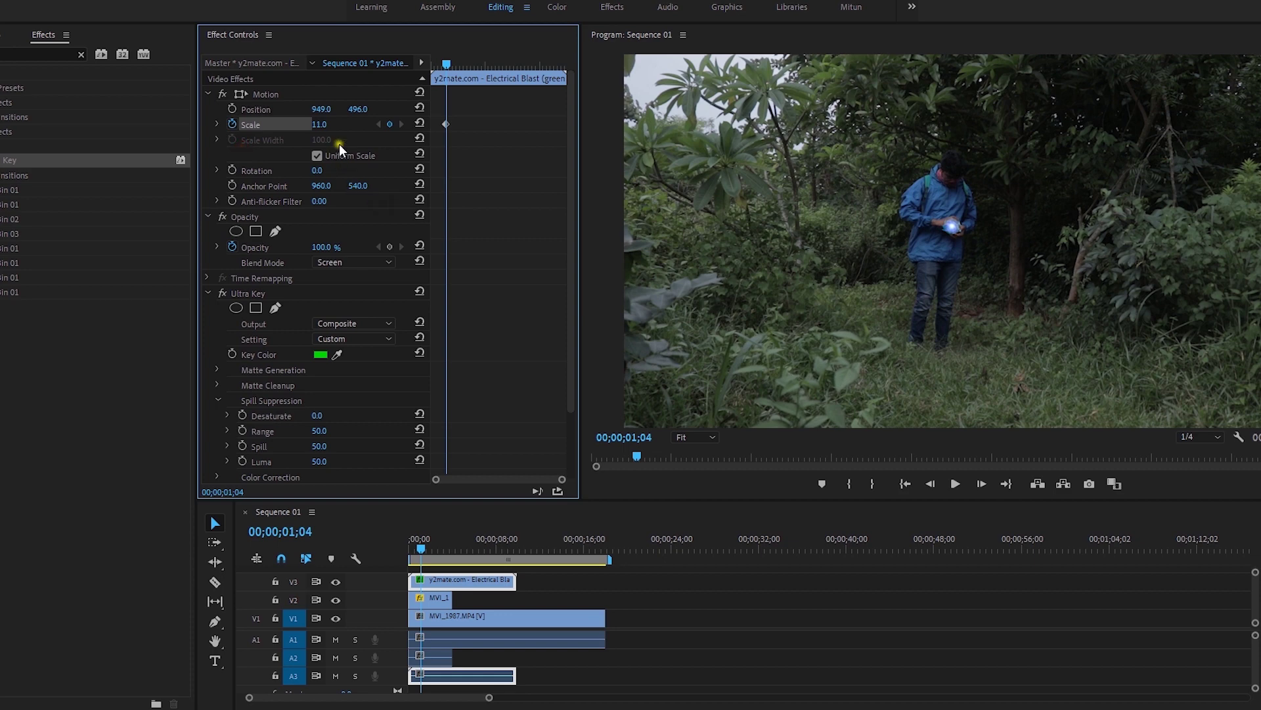
pyautogui.moveTo(419, 544); pyautogui.dragTo(443, 543)
pyautogui.moveTo(320, 125)
pyautogui.mouseDown()
pyautogui.moveTo(428, 107)
pyautogui.moveTo(448, 87)
pyautogui.moveTo(331, 123)
pyautogui.mouseUp()
# Step: Preview the growth, then add a Scale keyframe at 4;00 holding full size
pyautogui.press('space')
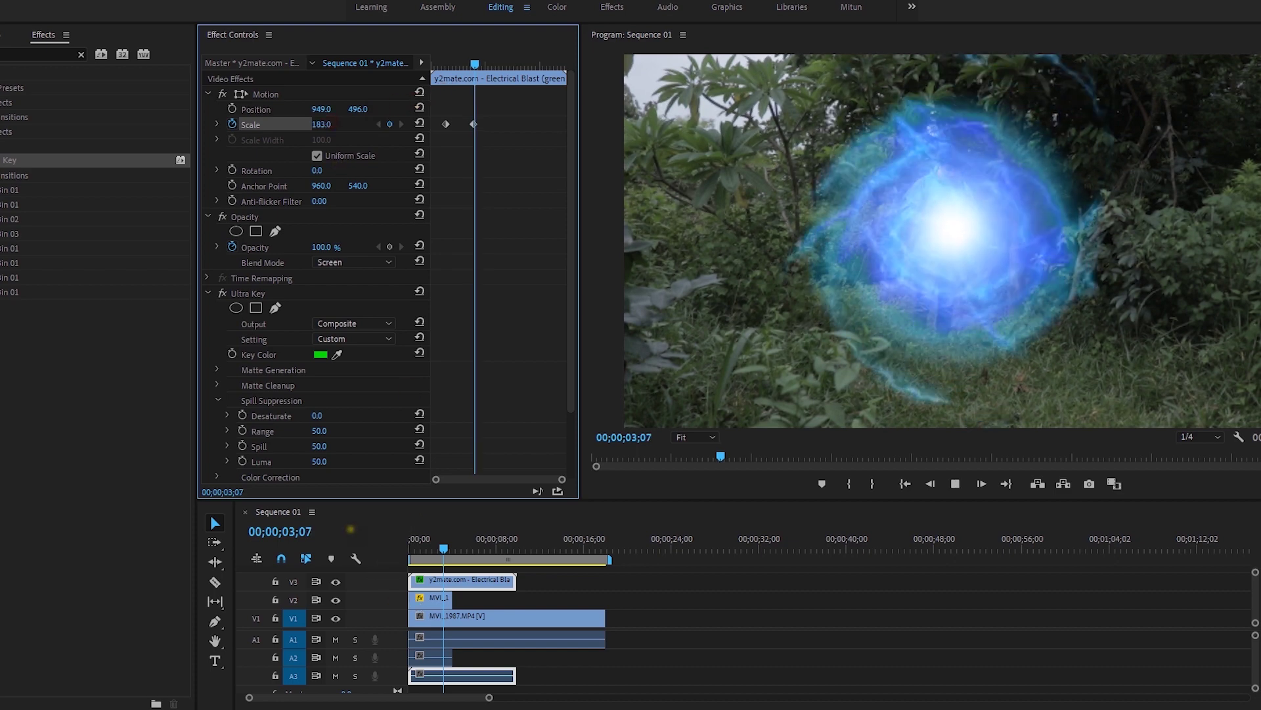
pyautogui.press('space')
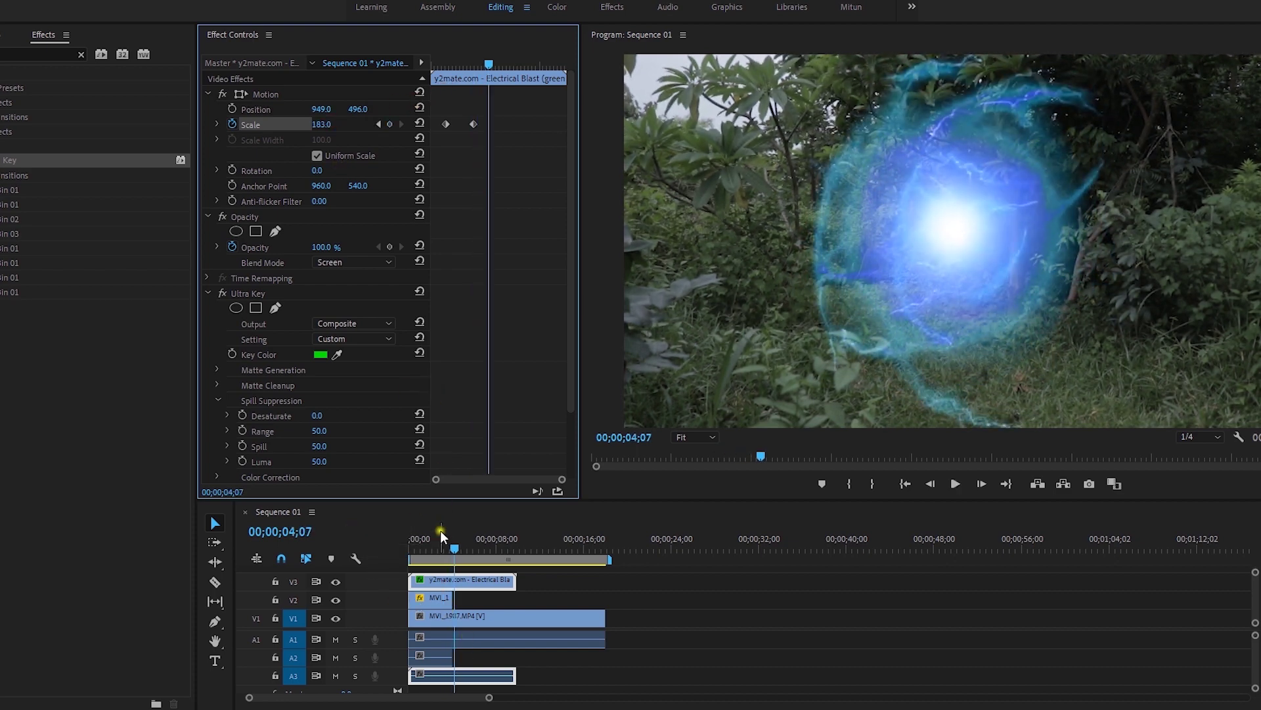
pyautogui.moveTo(456, 559); pyautogui.dragTo(452, 551)
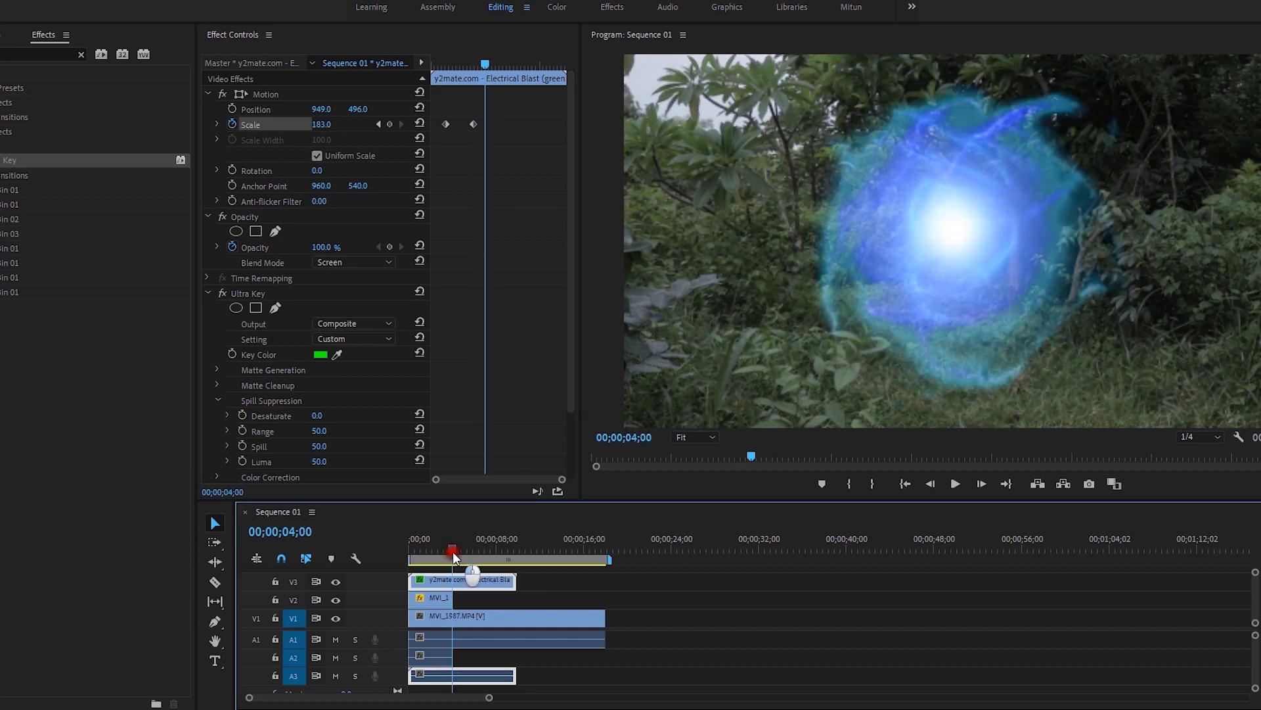
pyautogui.click(390, 125)
# Step: Drop Scale to 0 at 4;16 so the blast vanishes, then play from the start
pyautogui.press('space')
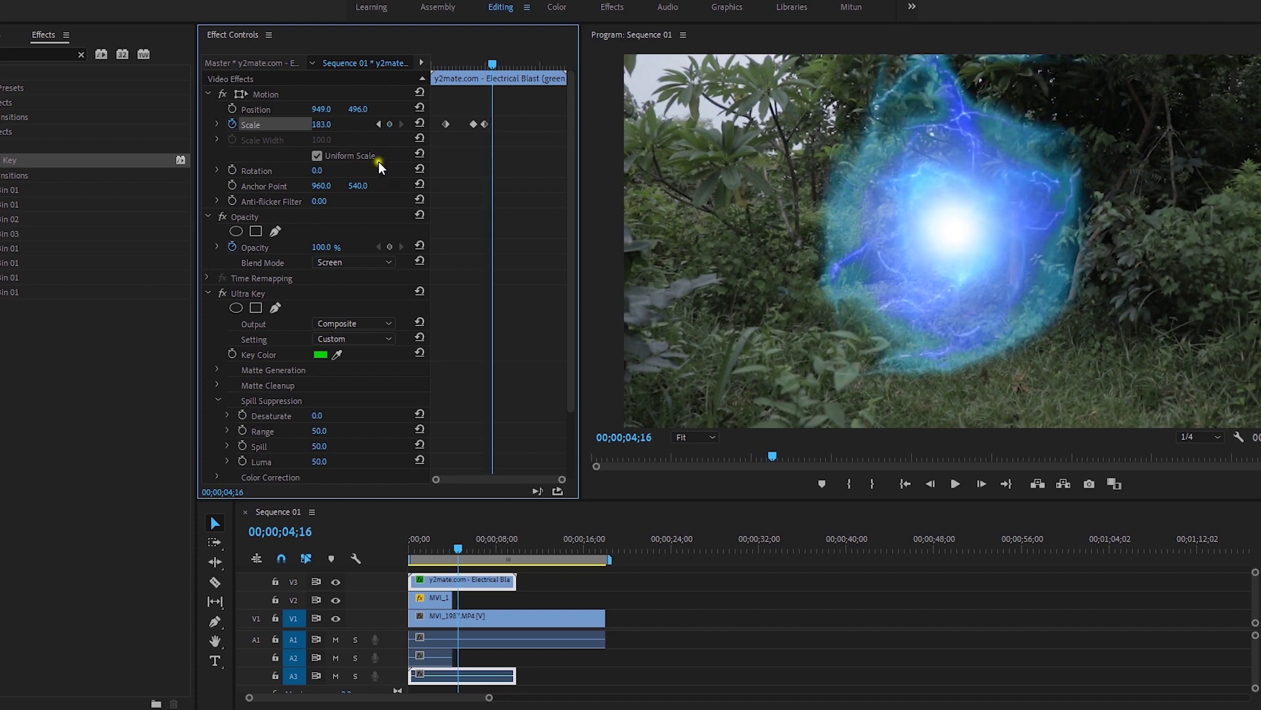
pyautogui.moveTo(322, 125)
pyautogui.mouseDown()
pyautogui.moveTo(194, 127)
pyautogui.moveTo(332, 121)
pyautogui.mouseUp()
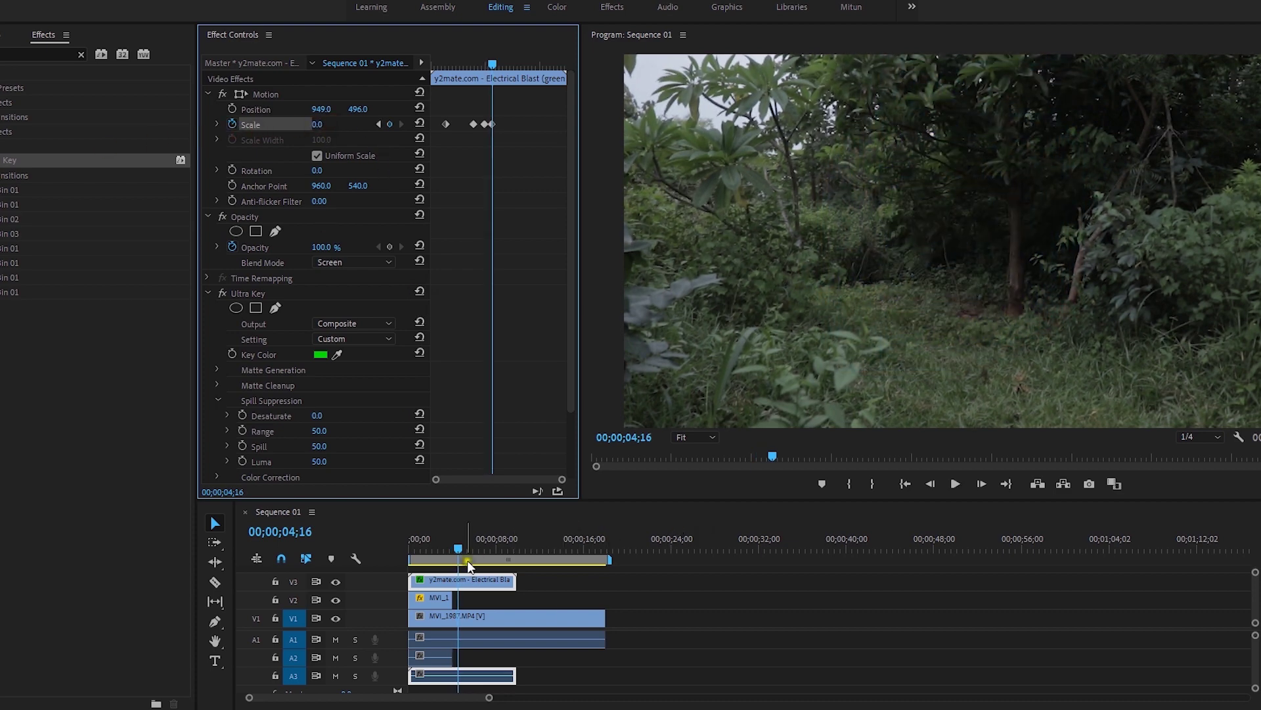
pyautogui.press('Home')
pyautogui.click(678, 613)
pyautogui.press('space')
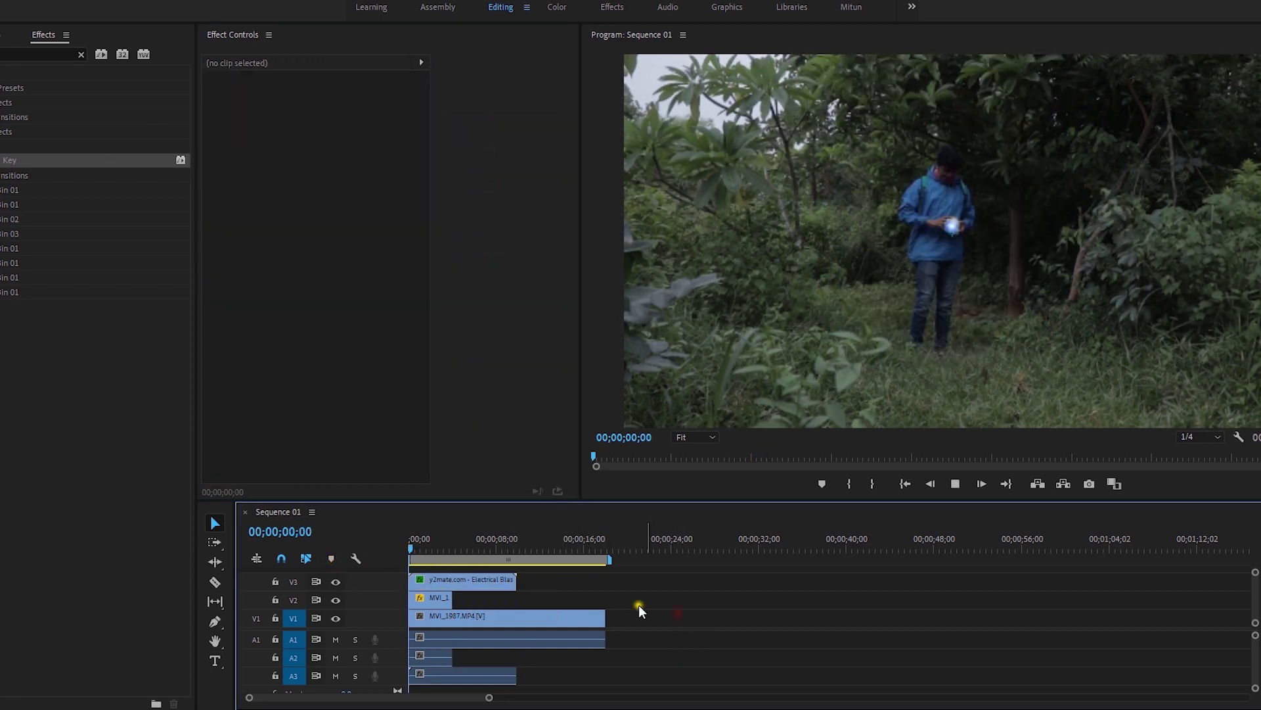